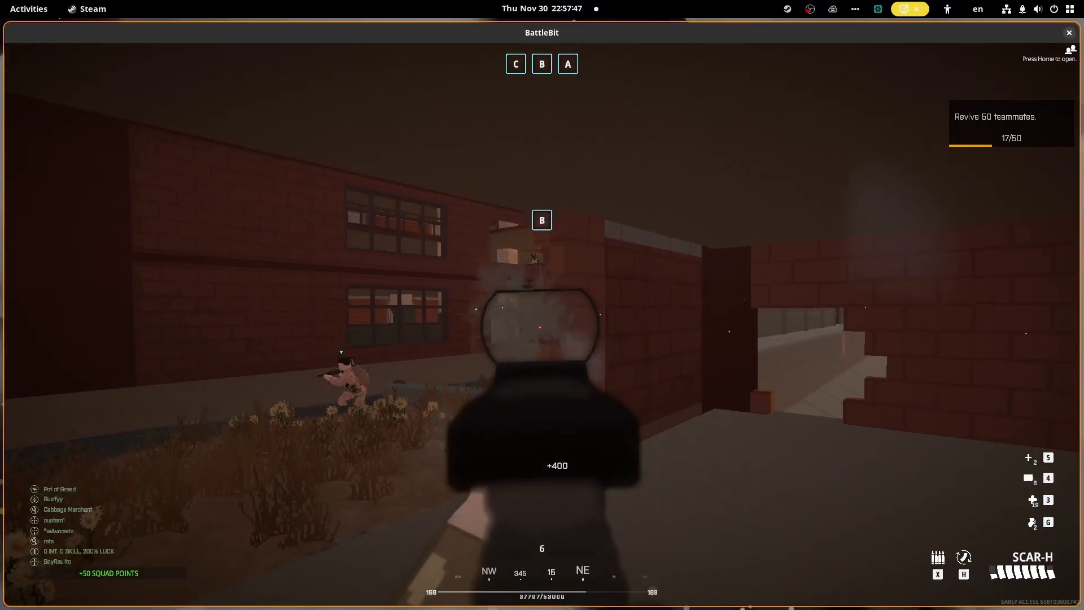
Fire the SCAR-H at the enemy near objective C until the capture and kill register.
click(542, 324)
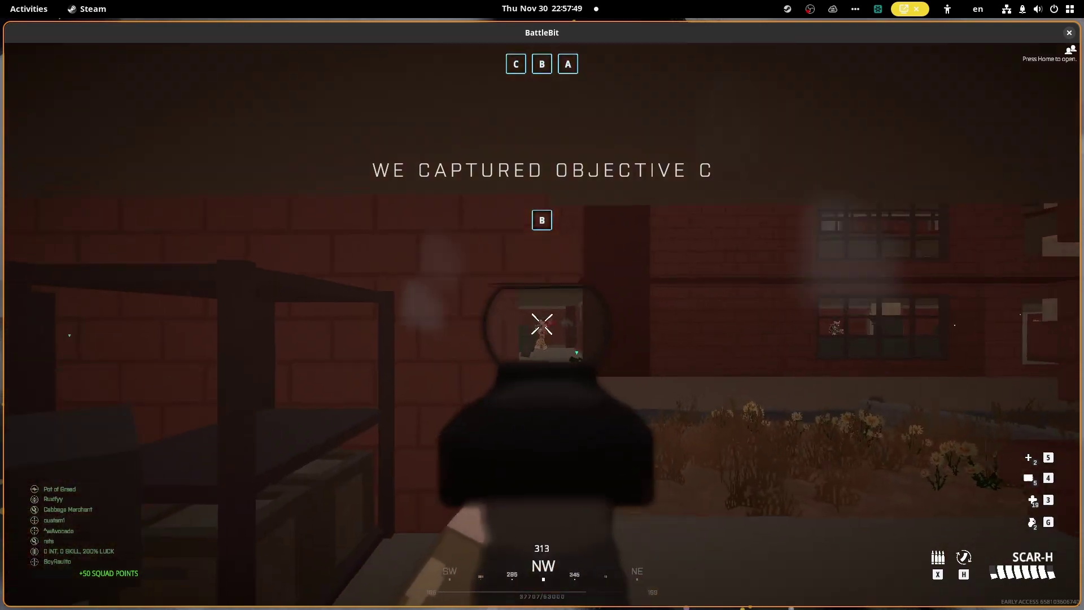
click(542, 325)
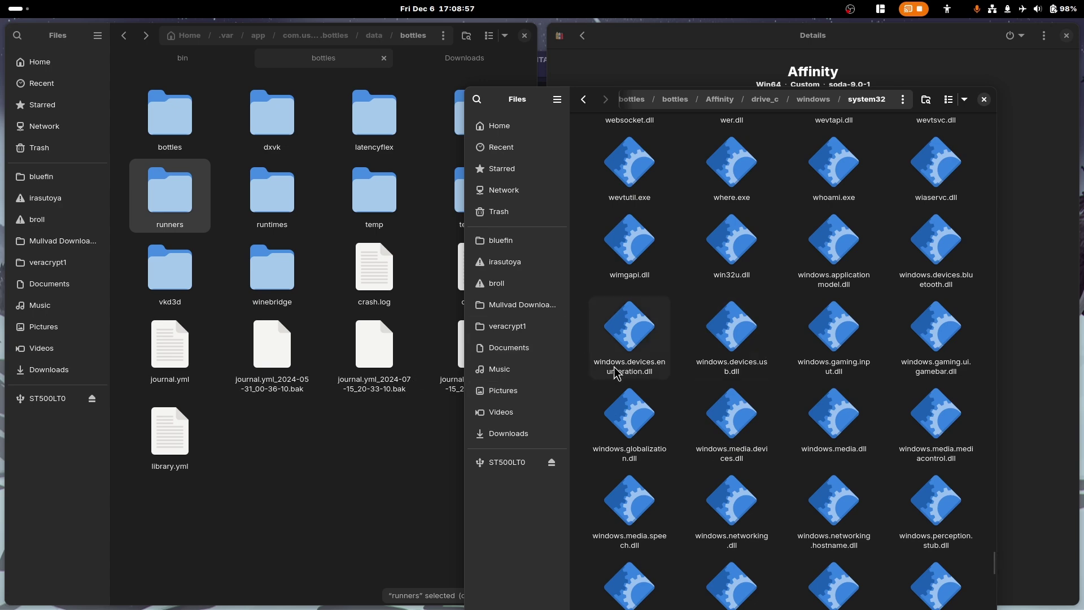
scroll(719, 467, down, 7)
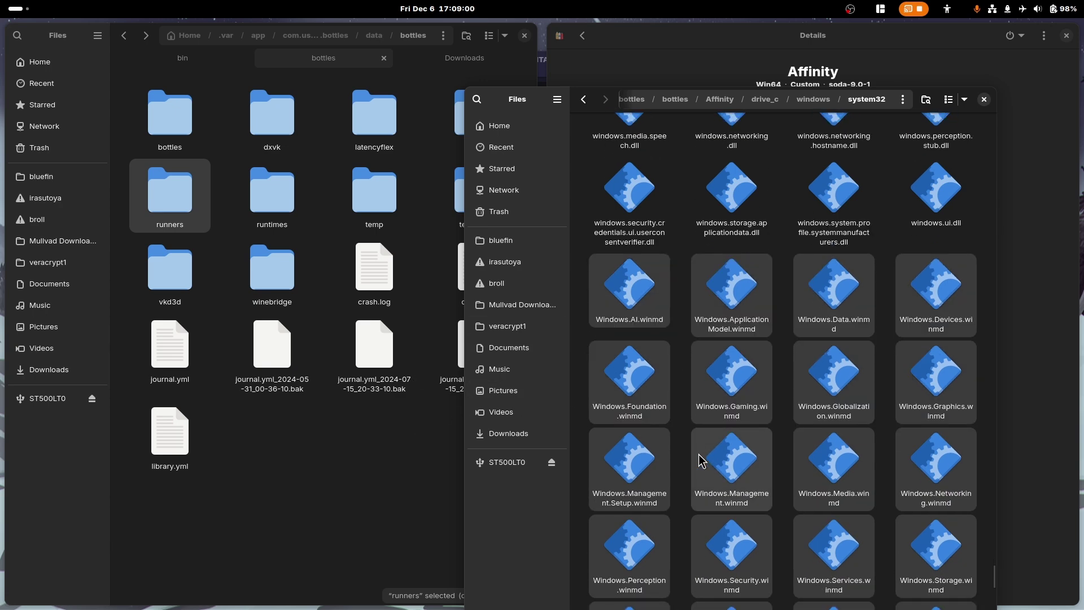
scroll(698, 459, down, 5)
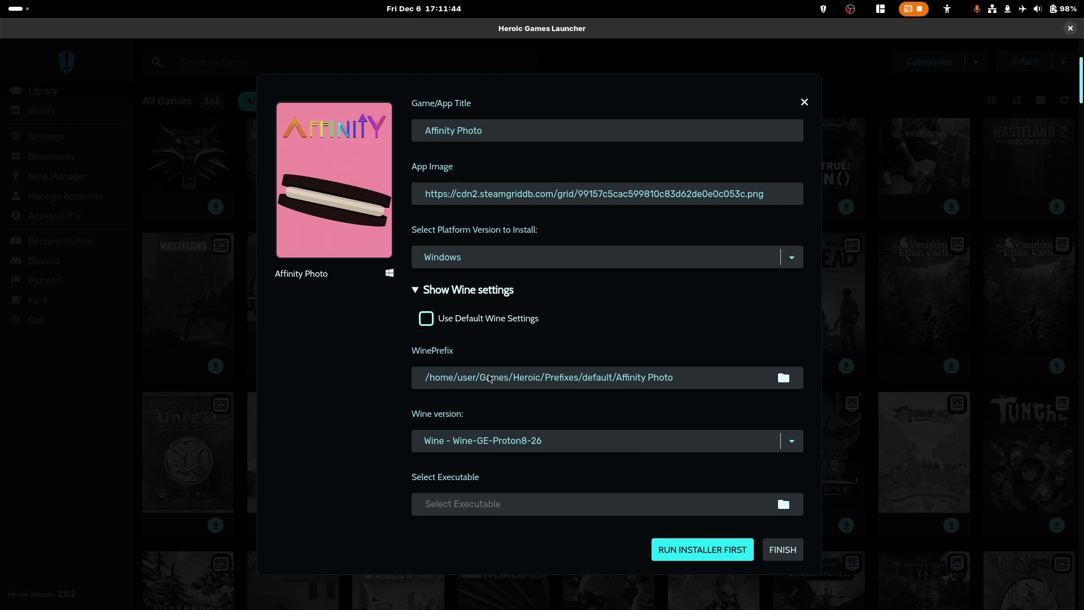
click(786, 443)
click(787, 446)
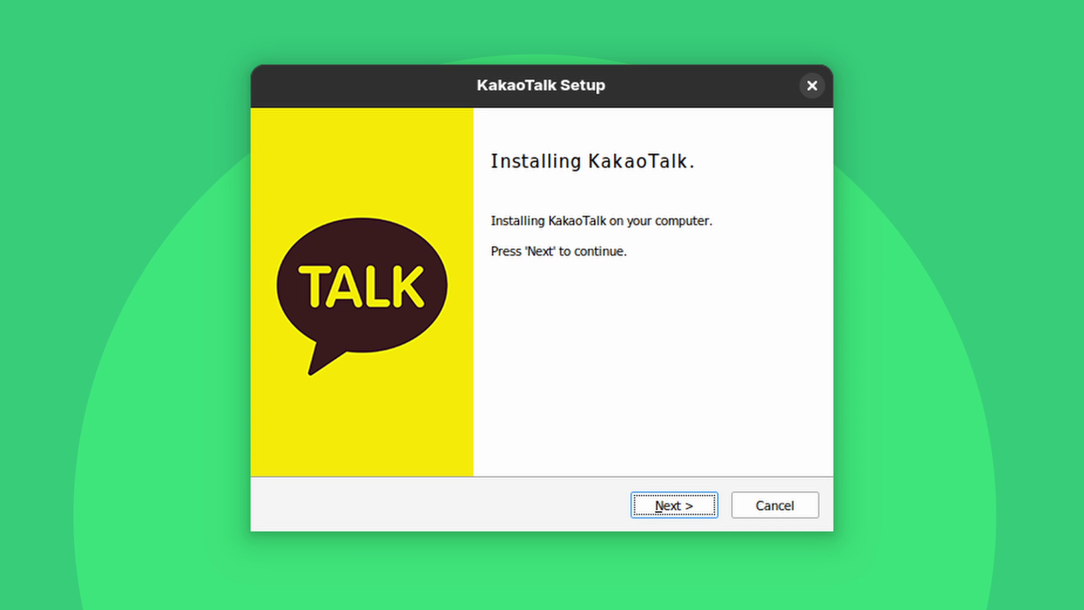
Advance the KakaoTalk installer past the welcome page to the Destination Folder step.
key(Return)
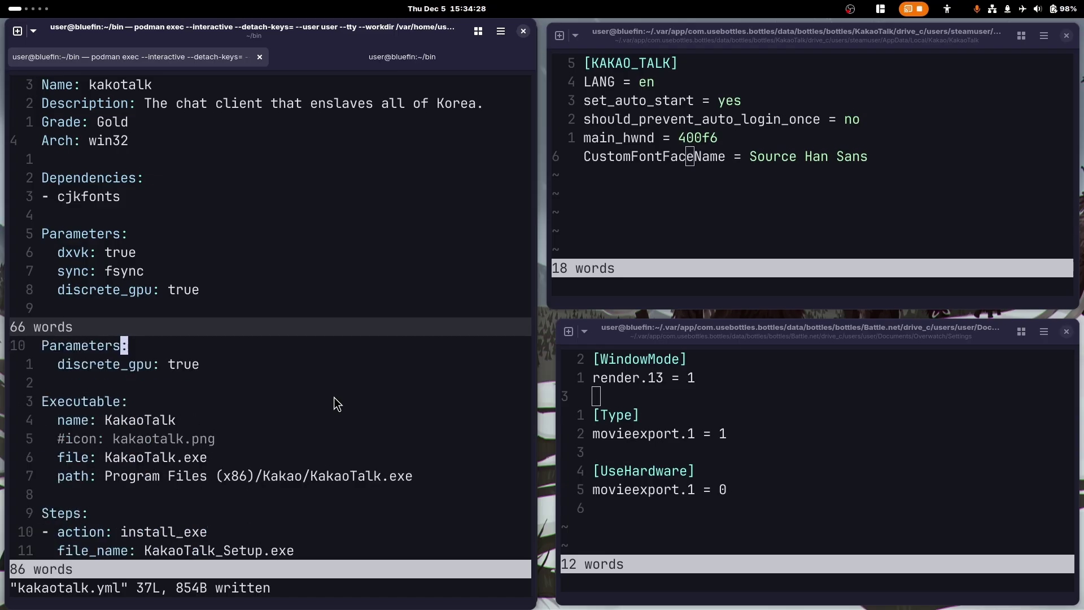
Scroll through kakaotalk.yml in the lower vim split and place the cursor at the end of the Arch: win64 line.
scroll(336, 431, down, 3)
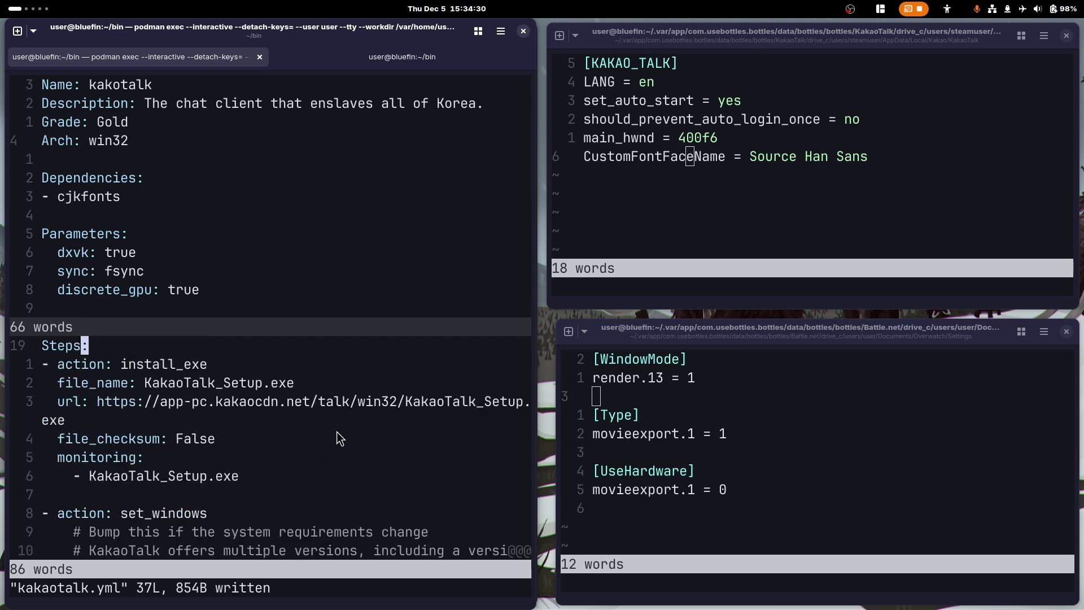
scroll(337, 429, down, 3)
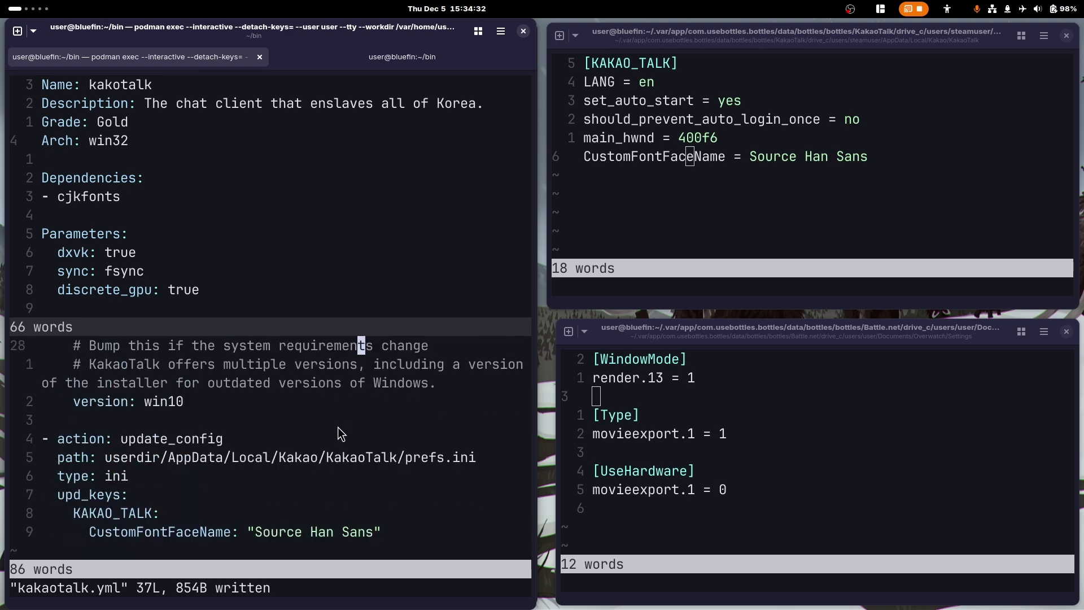
scroll(338, 426, up, 5)
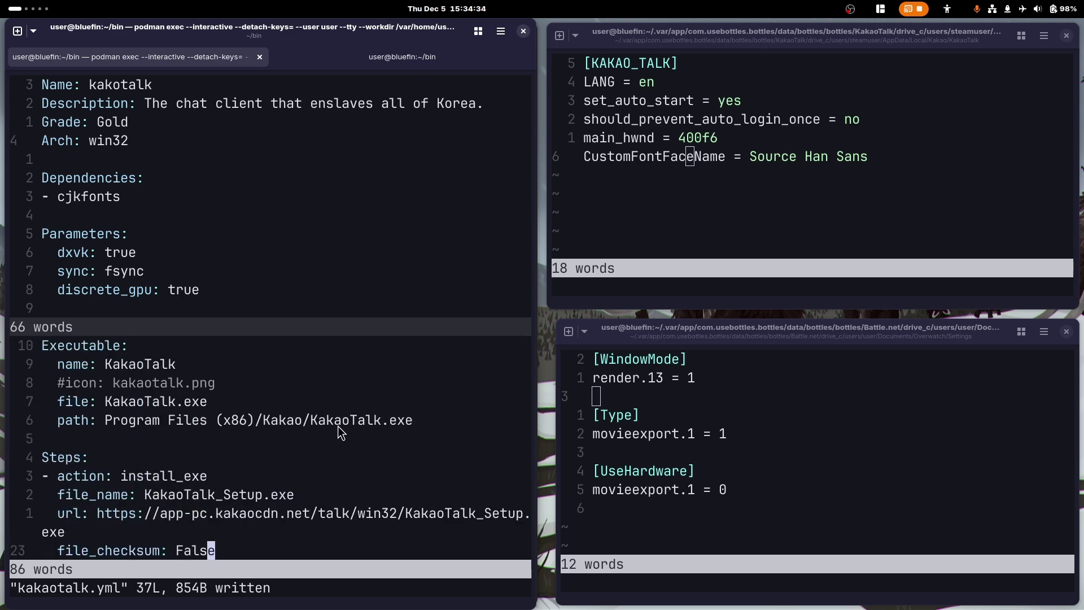
scroll(338, 425, up, 4)
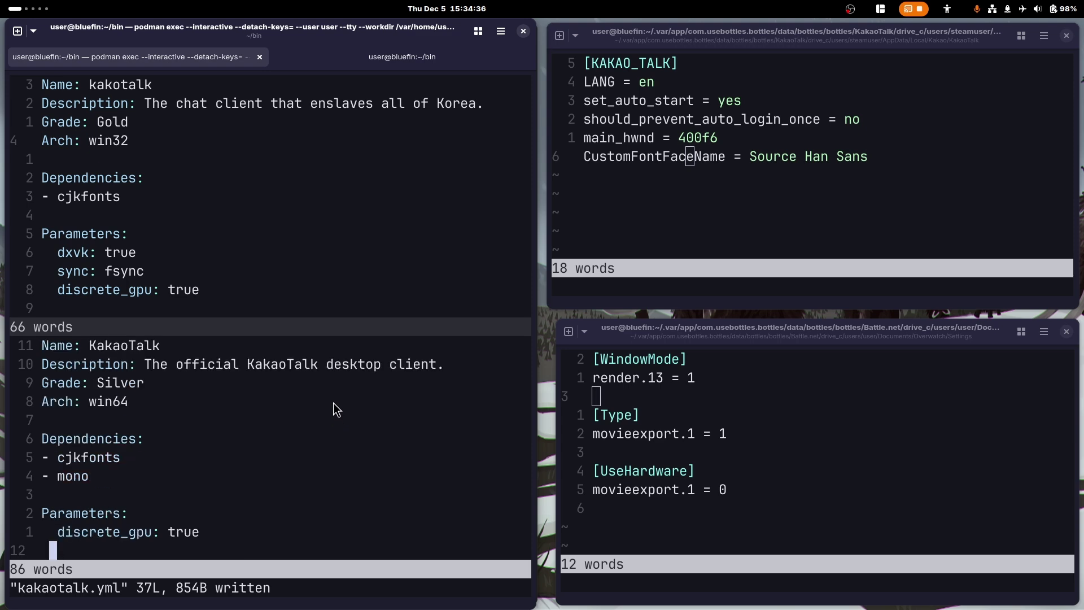
click(333, 402)
Read the install_exe Parameters in the Bottles docs, then relaunch KakaoTalk_Setup inside the bottle.
key(super+Page_Down)
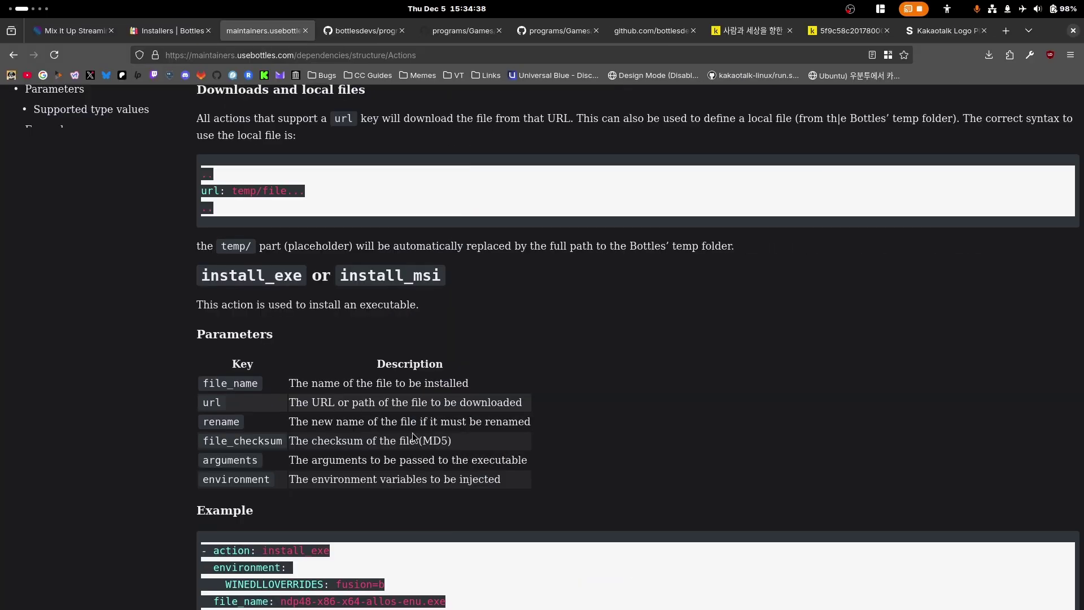
scroll(413, 437, down, 4)
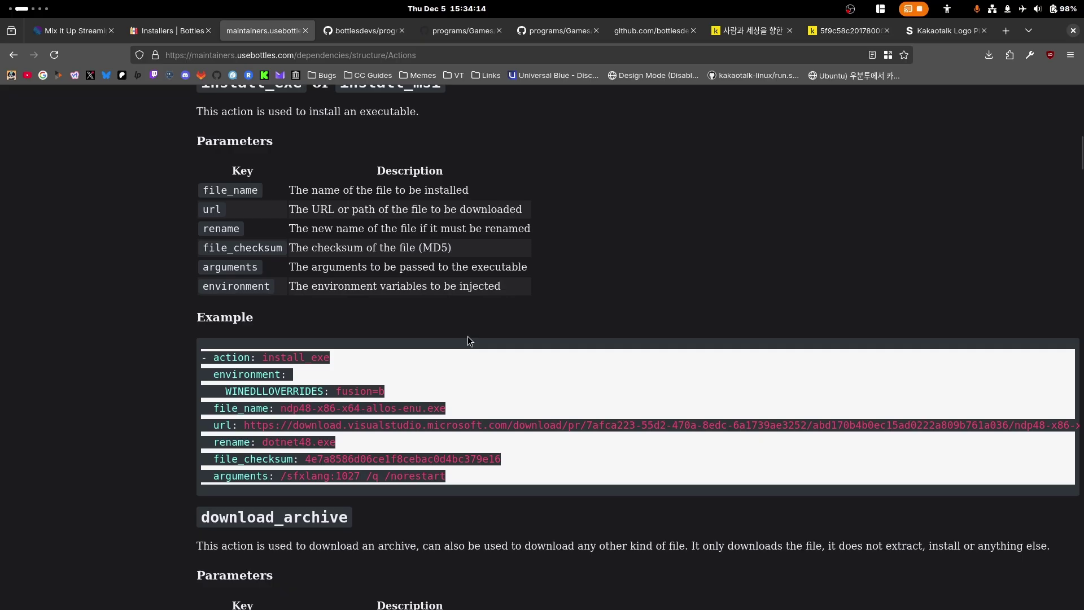
scroll(467, 336, up, 3)
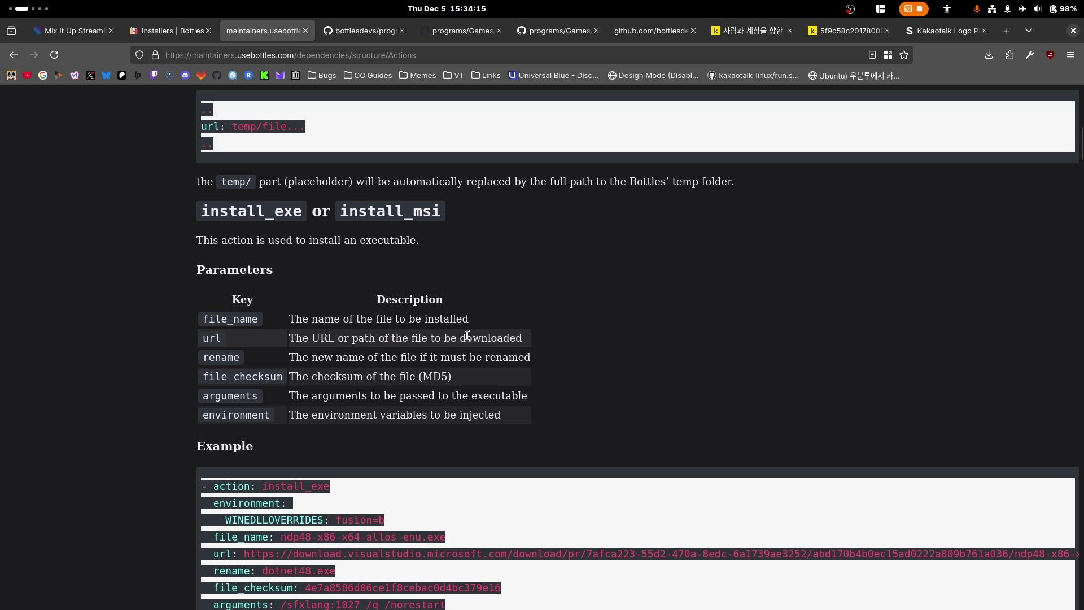
scroll(467, 337, up, 2)
scroll(468, 337, up, 1)
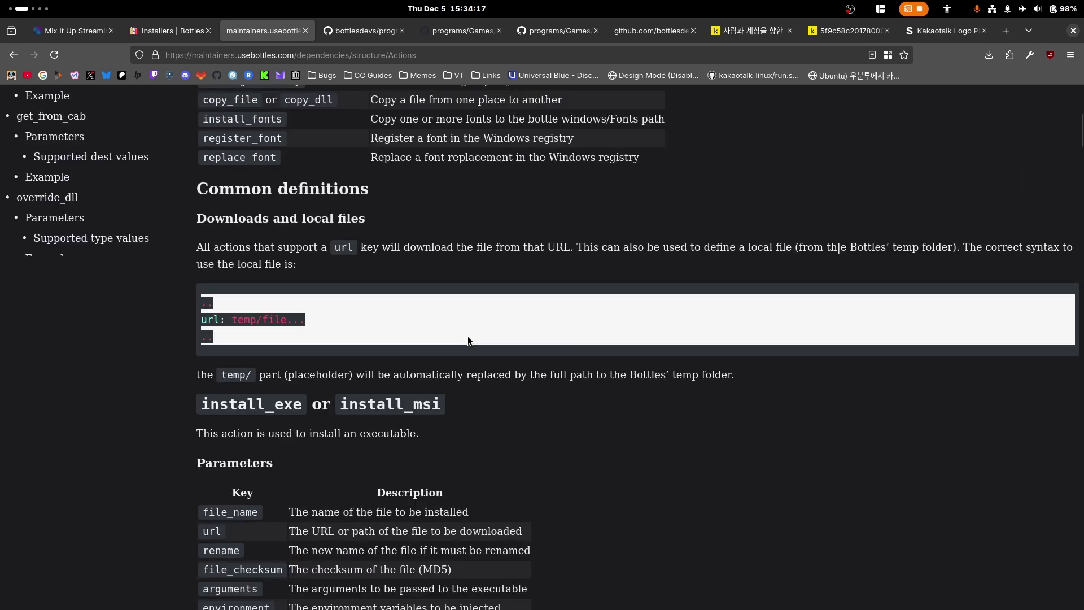
scroll(467, 336, down, 1)
scroll(467, 337, down, 1)
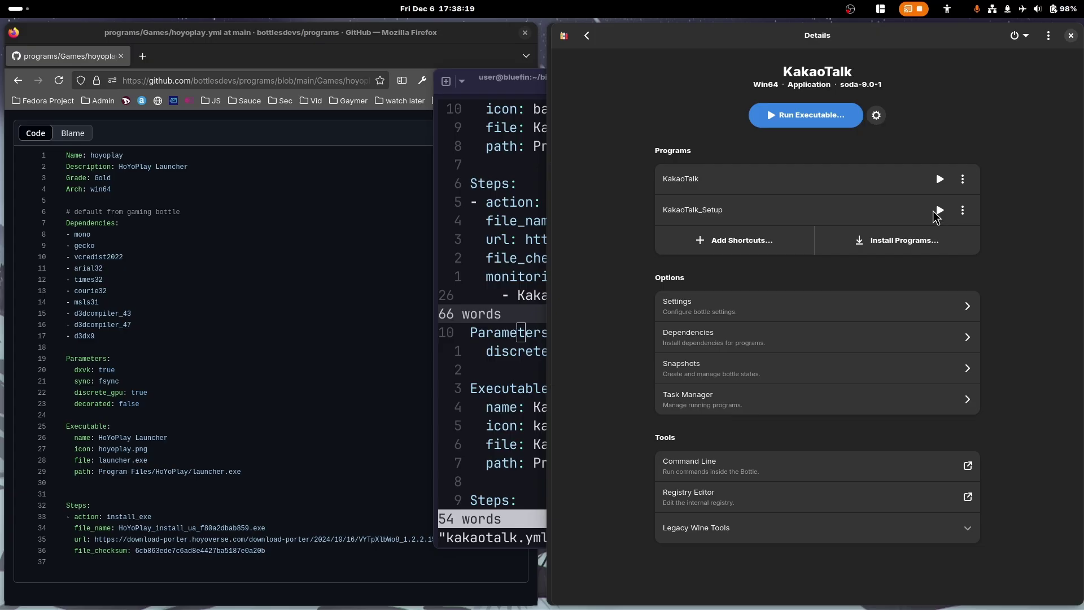
click(940, 210)
Accept English as the installer language, then close the KakaoTalk bottle's details via its options menu and return to the bottle list.
click(487, 426)
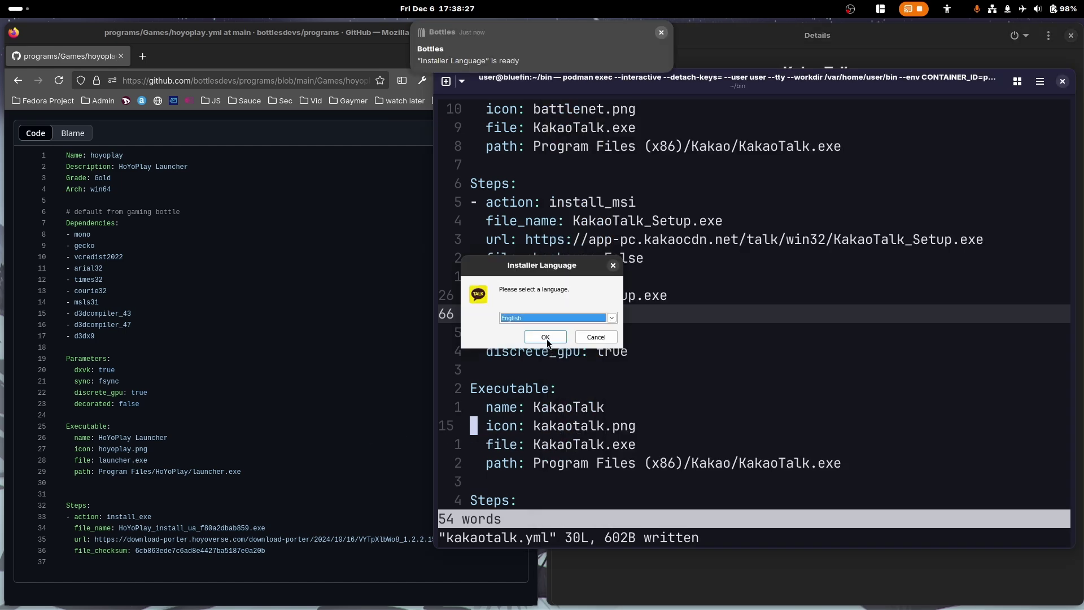
click(547, 339)
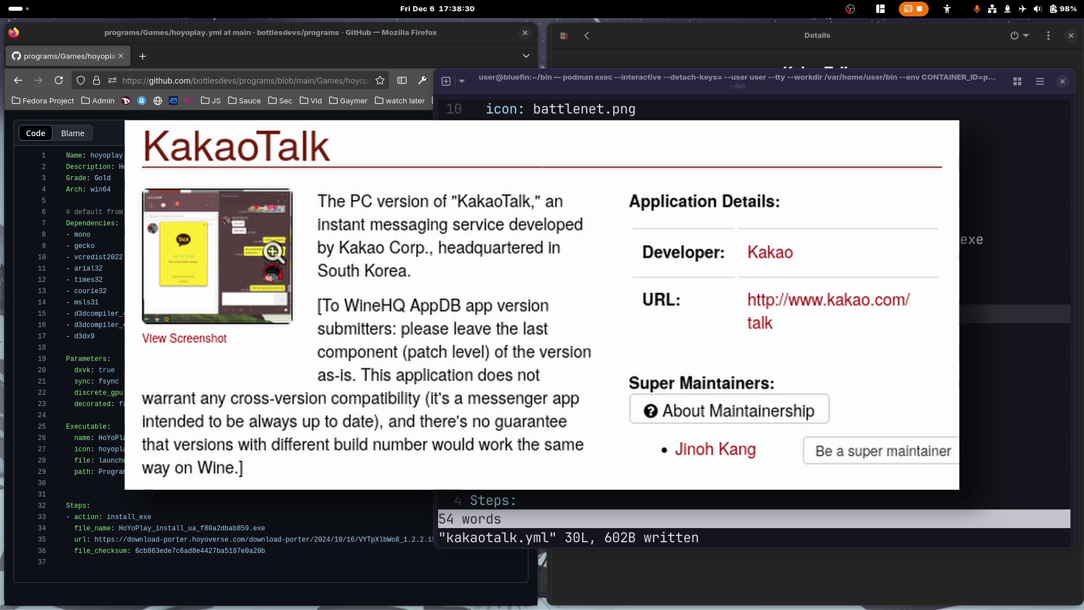
key(super)
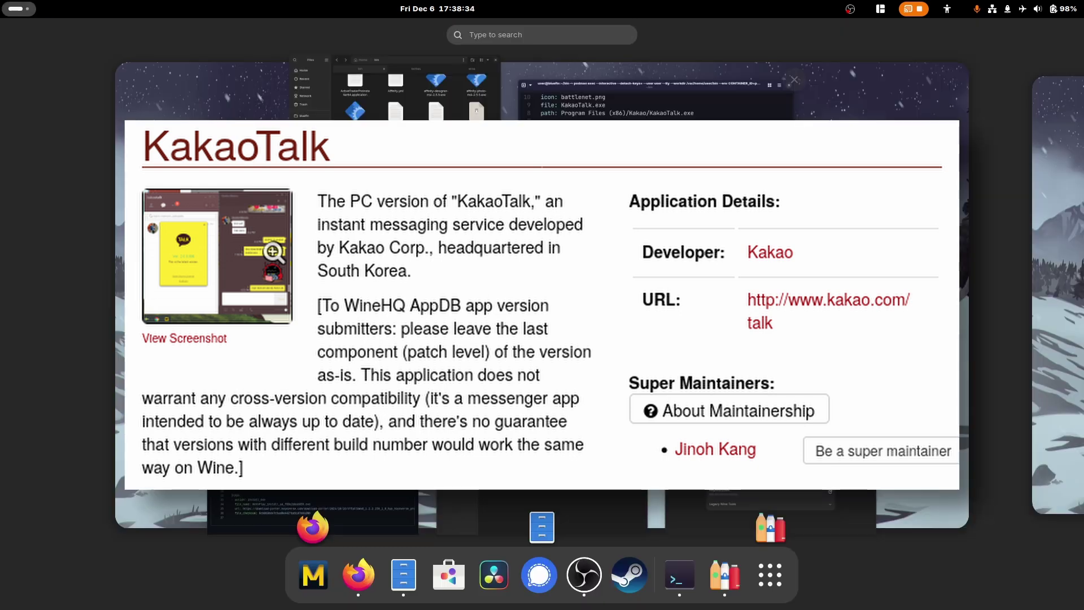
click(988, 91)
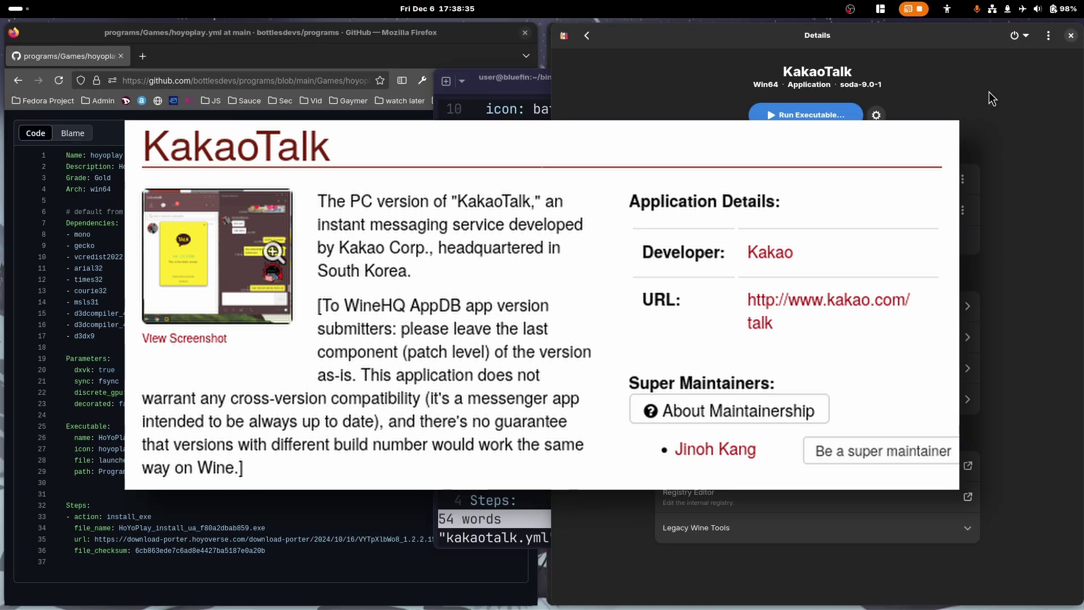
click(1048, 35)
click(999, 213)
click(847, 344)
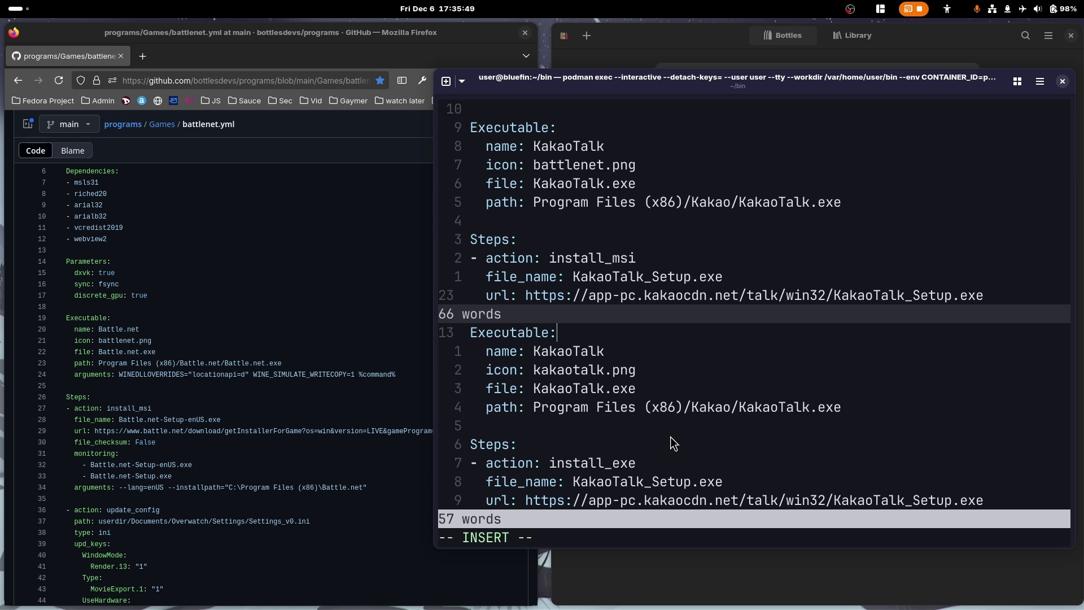
Review the Steps block and place the cursor in the install_exe file_name value.
scroll(326, 462, down, 1)
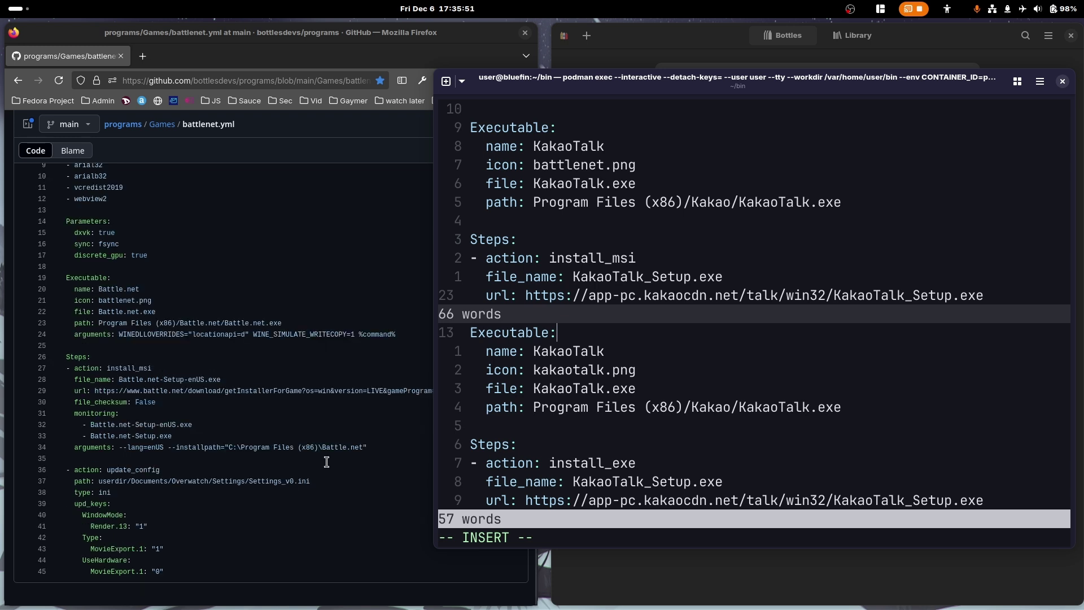
scroll(617, 434, down, 2)
scroll(617, 436, up, 1)
click(618, 436)
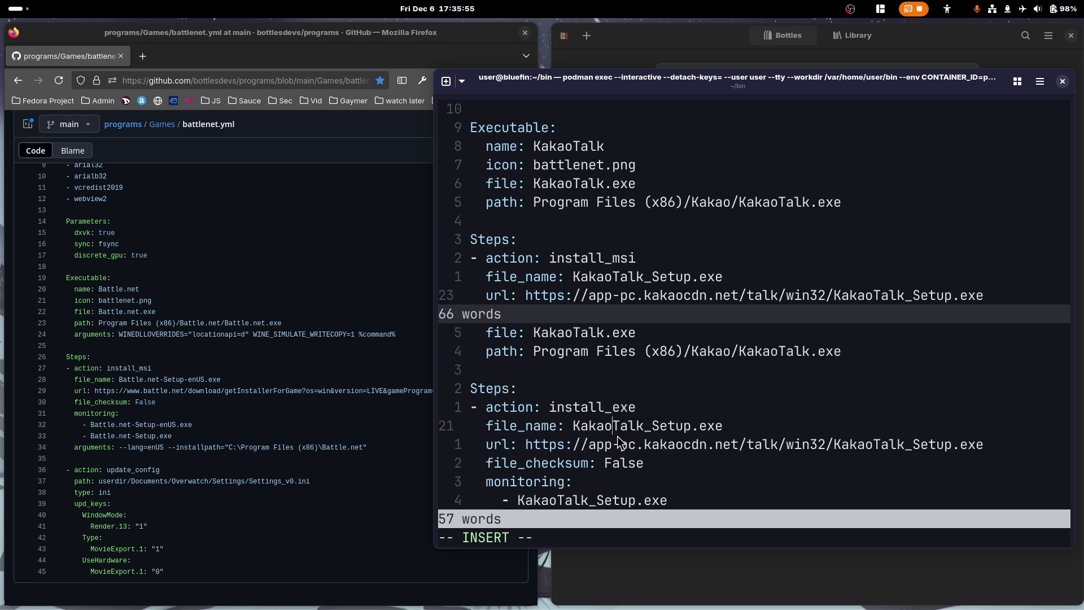
Scroll down the KakaoTalk manifest to its Parameters and install_exe monitoring lines.
scroll(618, 436, down, 1)
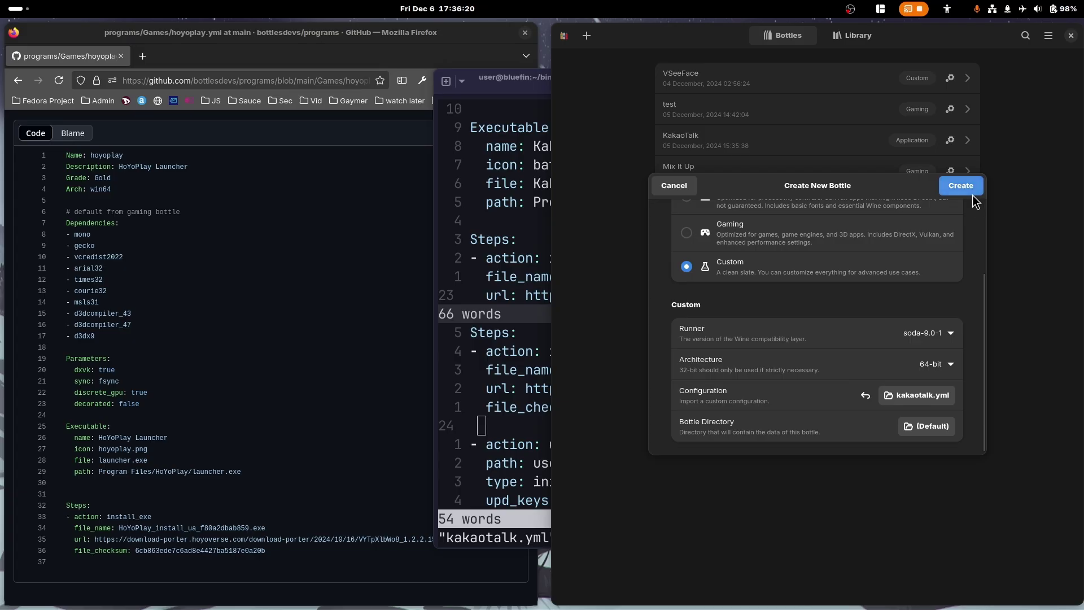
Create the rasf bottle from kakaotalk.yml, dismiss the done notice, and open its details.
click(973, 194)
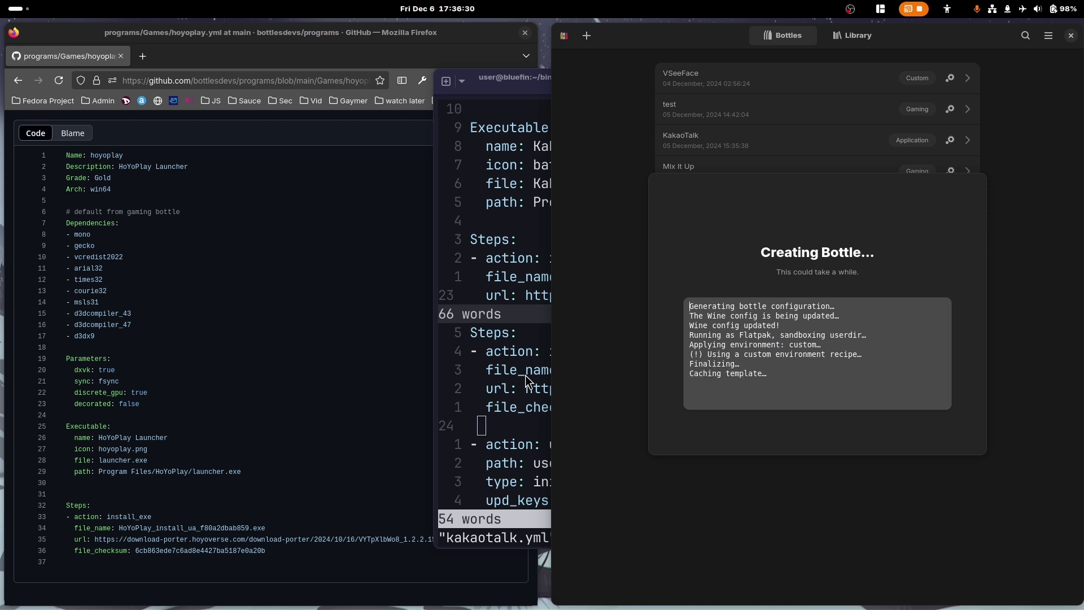
click(829, 399)
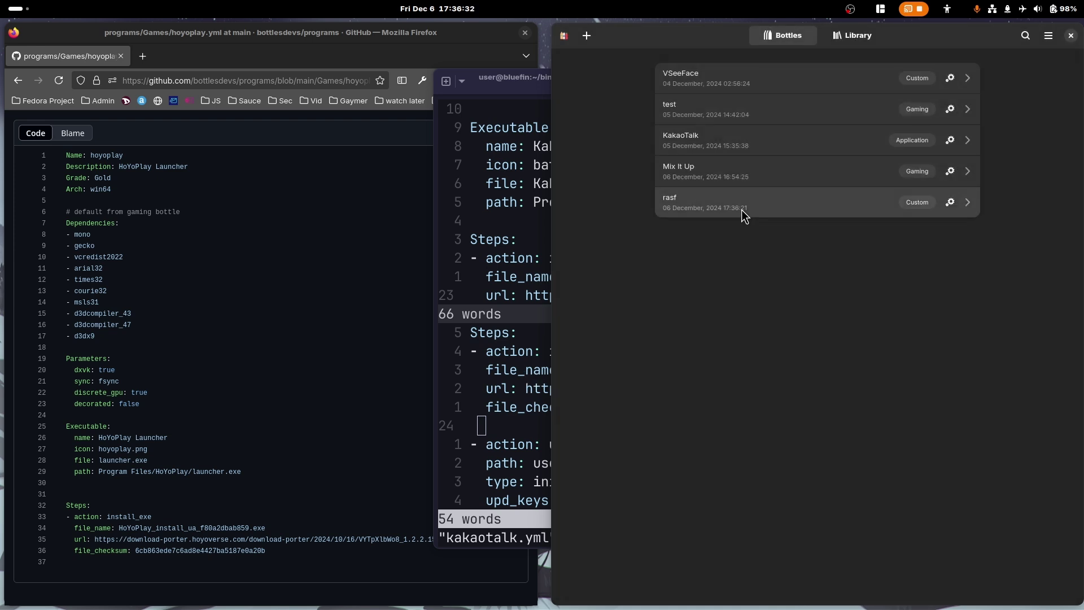
click(756, 203)
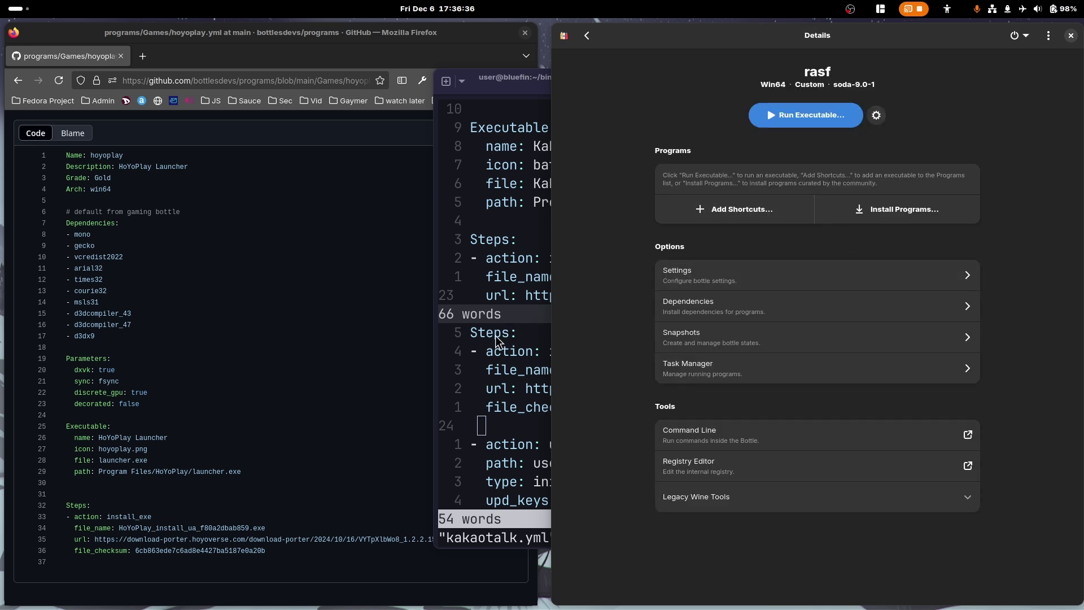
Cancel the Run Executable chooser and compare the vim recipe against the GitHub reference manifest.
click(799, 214)
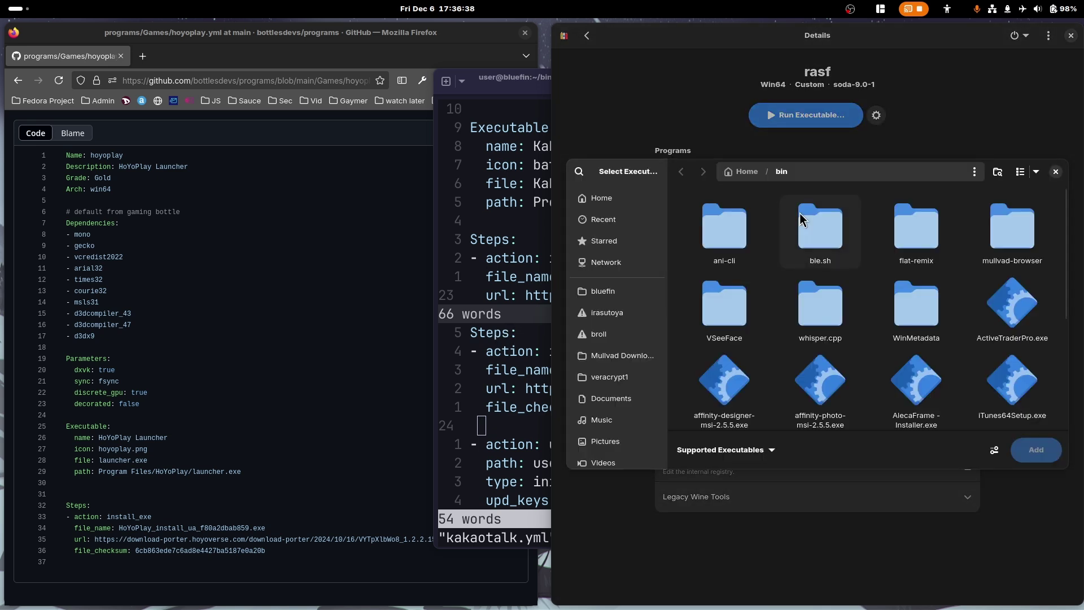
click(1055, 172)
click(521, 370)
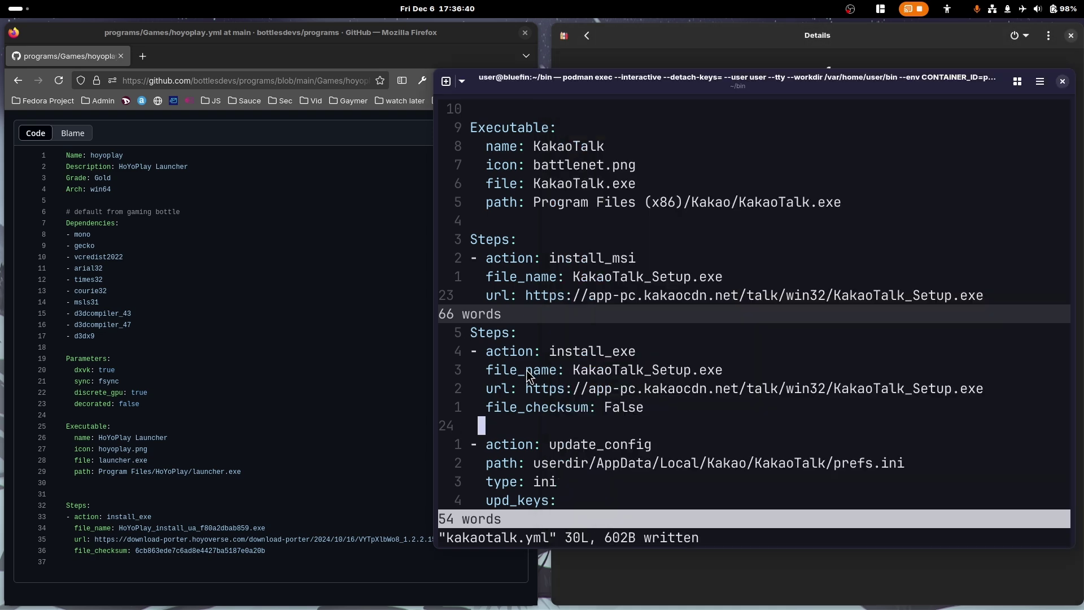
click(422, 349)
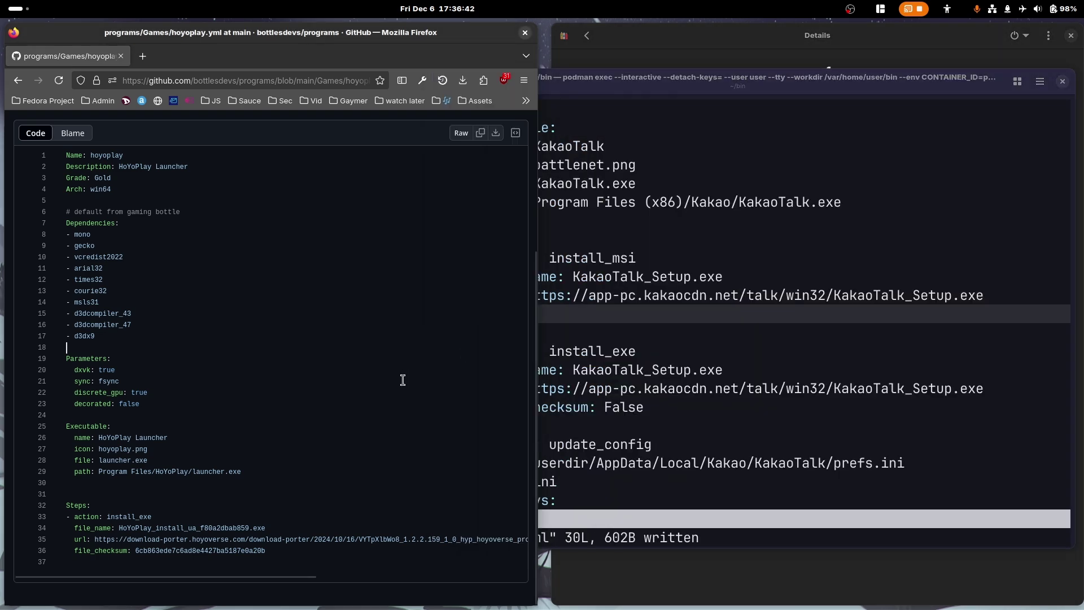
click(595, 356)
scroll(598, 375, up, 1)
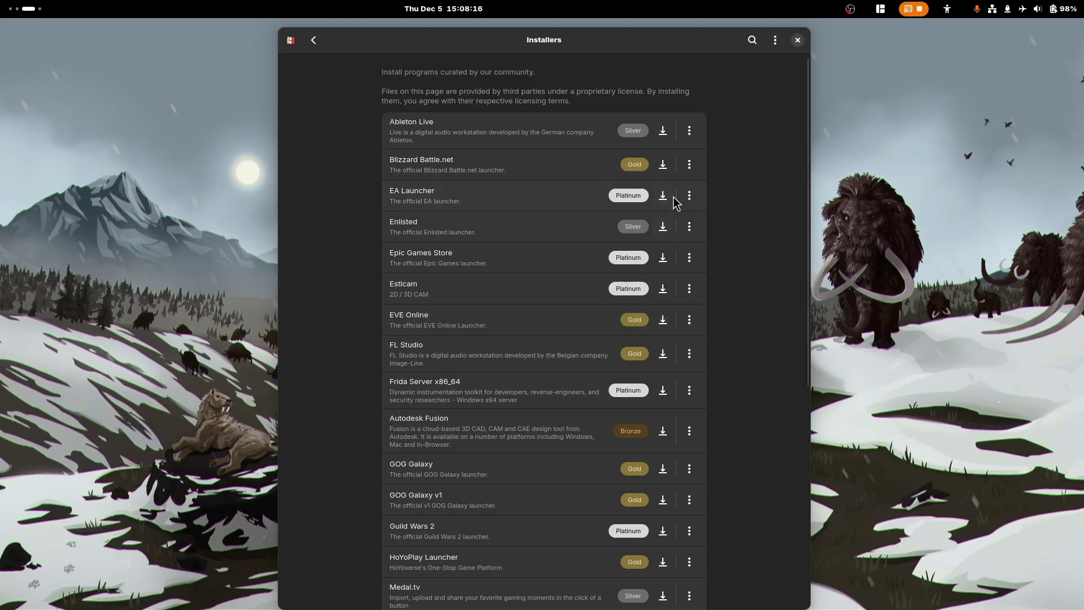
Download Blizzard Battle.net from the Installers list and confirm Start Installation.
click(690, 167)
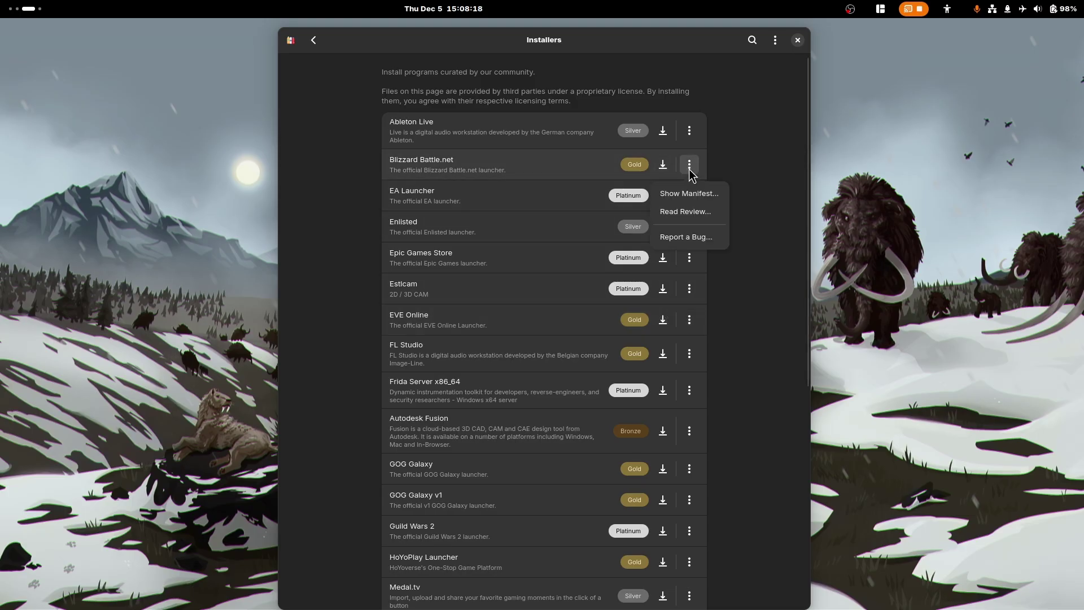
click(673, 172)
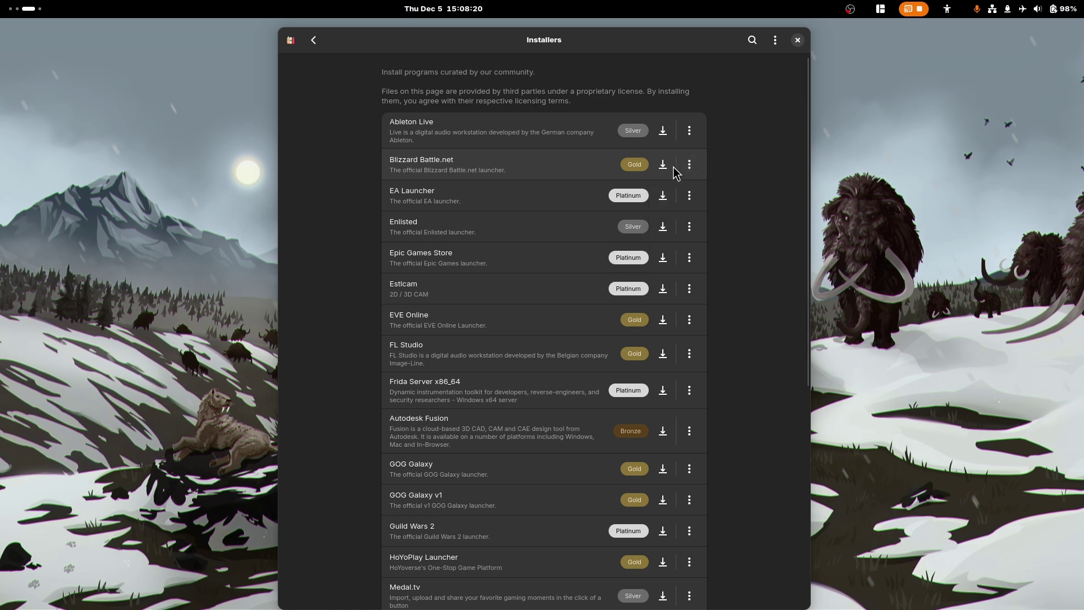
click(664, 164)
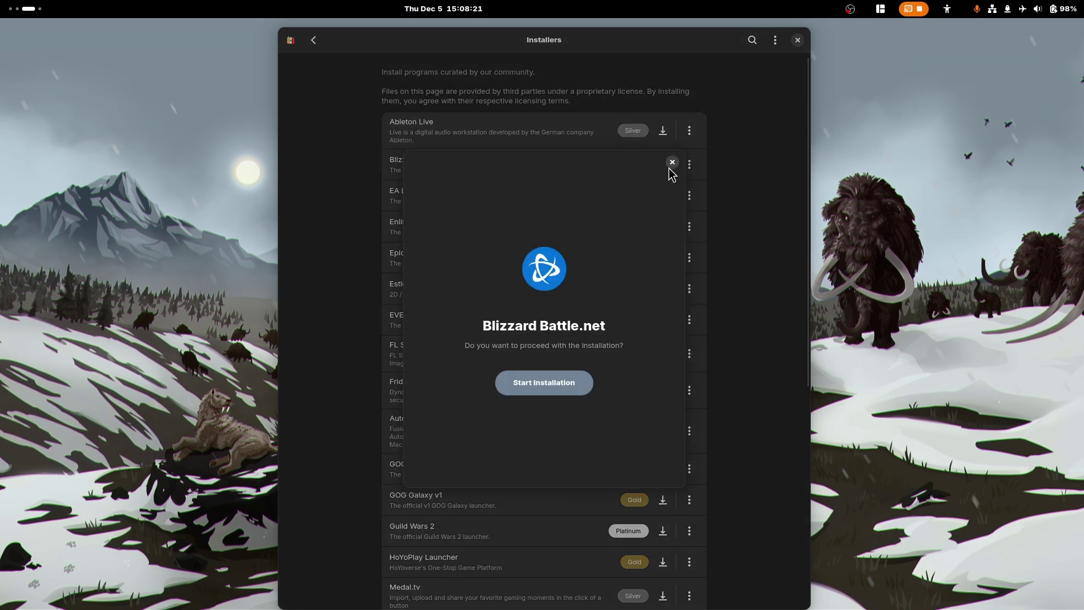
click(581, 379)
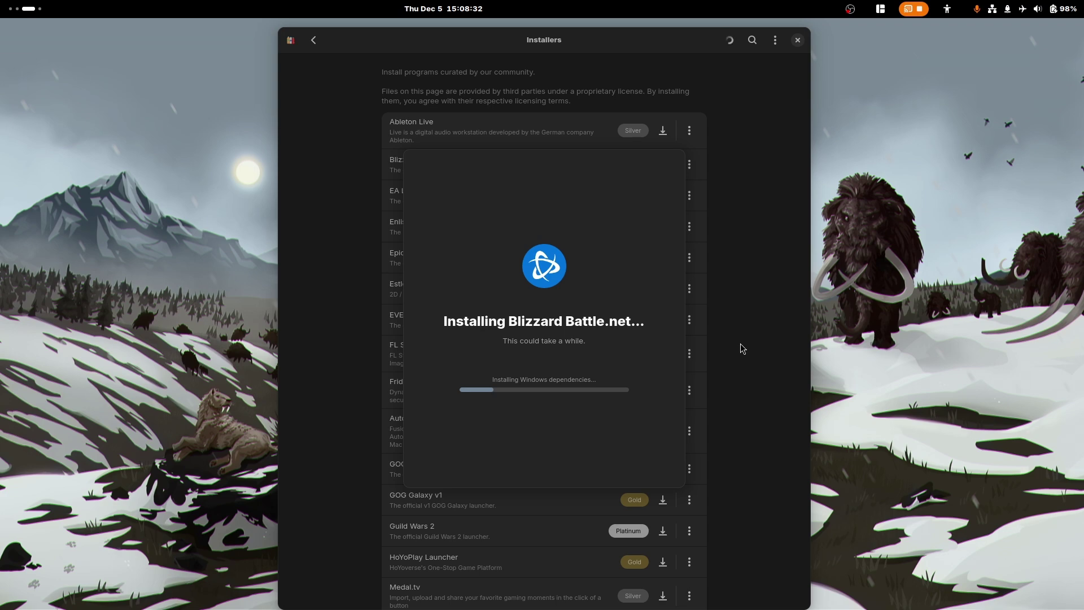
scroll(3, 7, up, 1)
Move to the update_config line and save the KakaoTalk installer buffer with :w.
scroll(3, 7, up, 1)
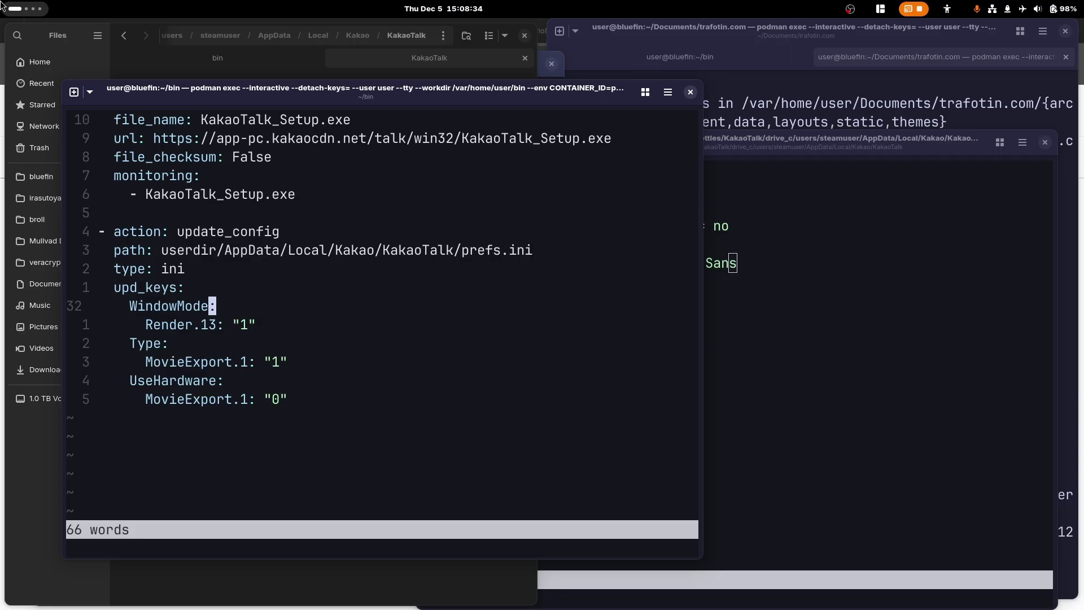
scroll(337, 352, down, 1)
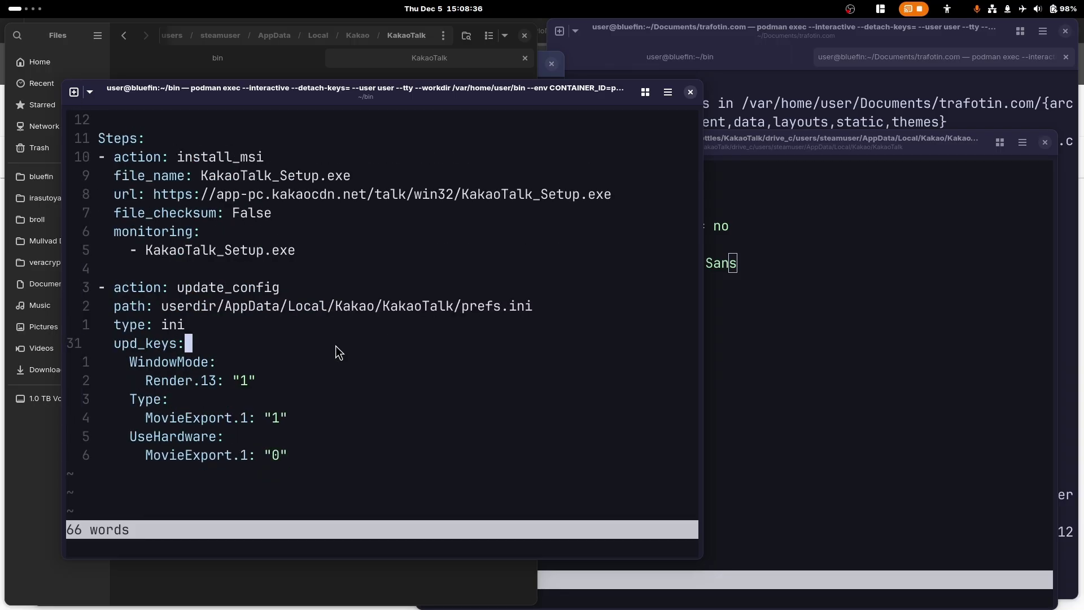
key(Up)
key(Up)
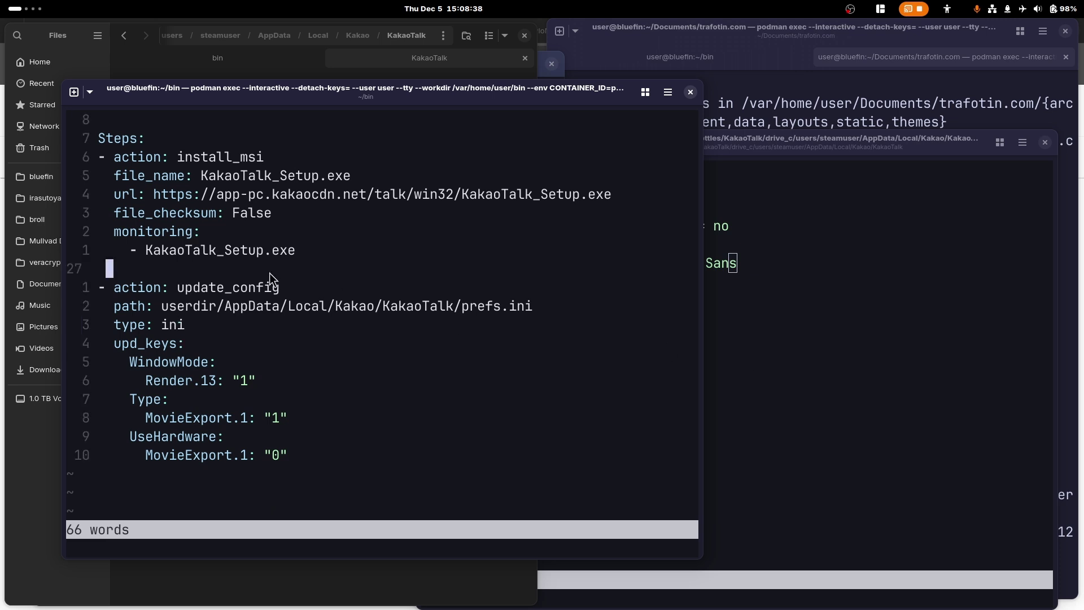
click(260, 287)
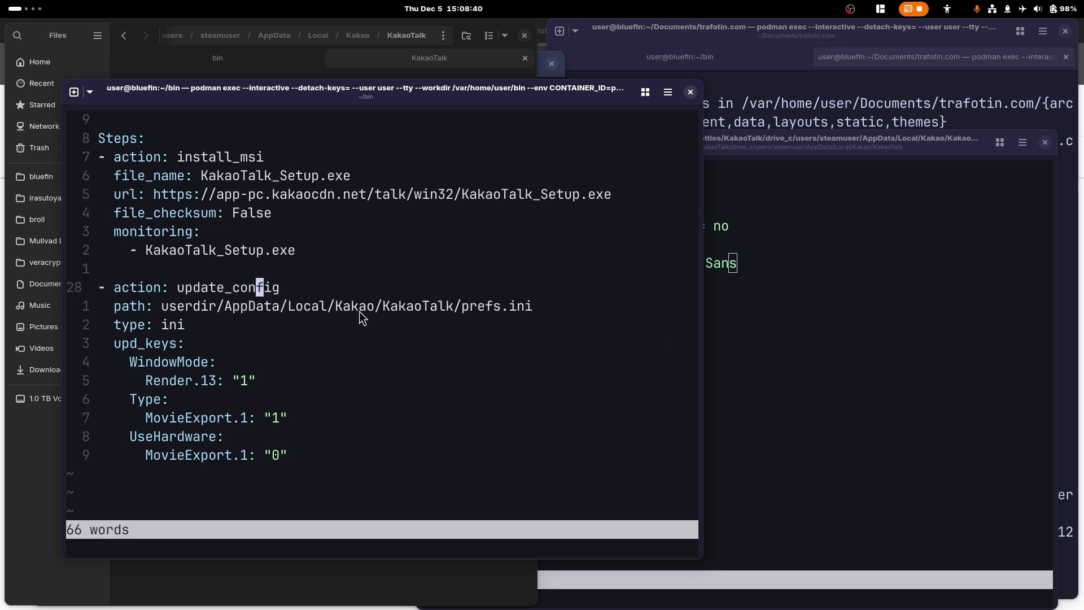
key(colon)
text(w)
key(Return)
Write the installer buffer out to a new file named kt.yml.
key(colon)
text(w kak)
text(.t)
text(yml)
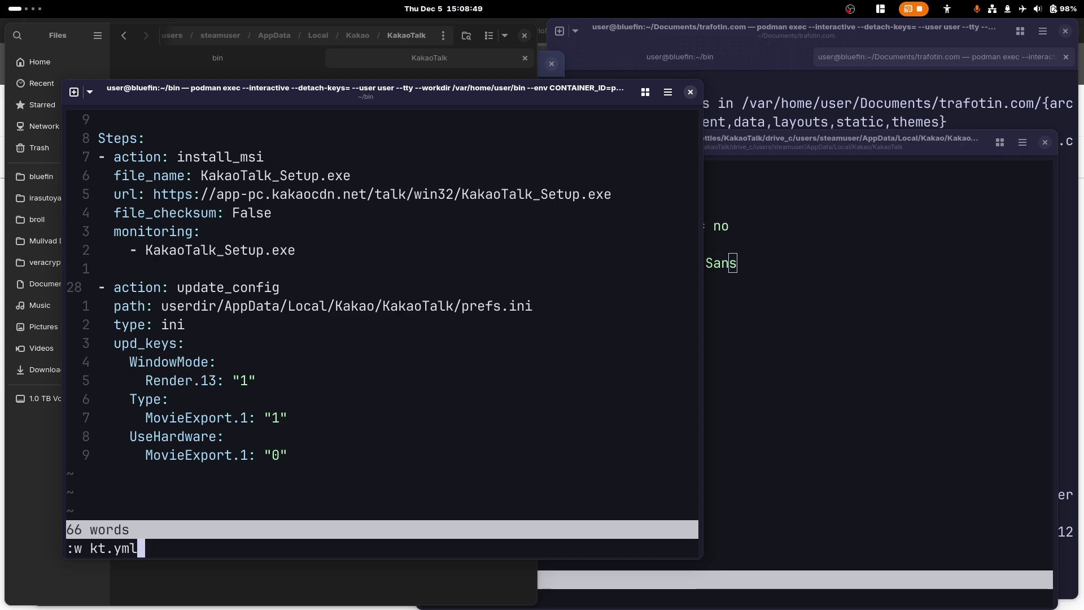
key(Return)
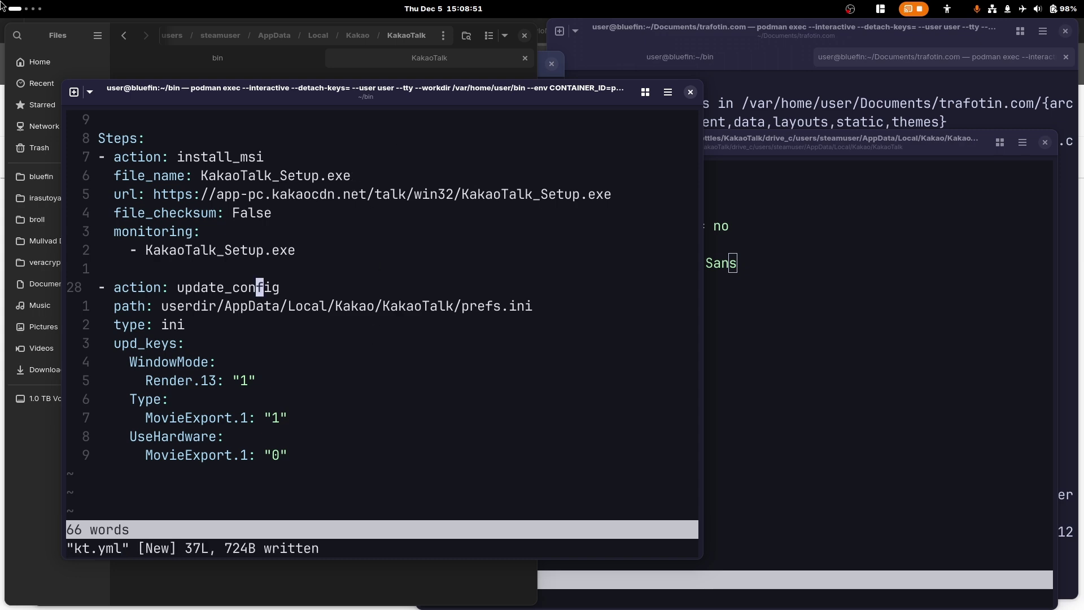
mouse_move(2, 4)
click(677, 581)
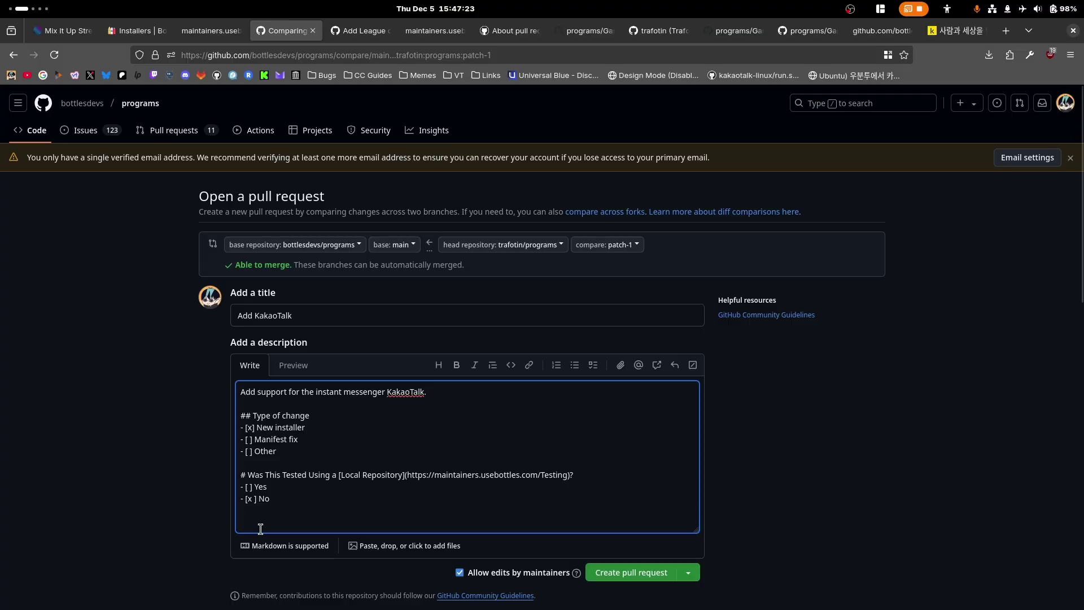
Replace the pull request title 'Create kakaotalk.yml' with 'Add KakaoTalk' and move to the description.
text(F)
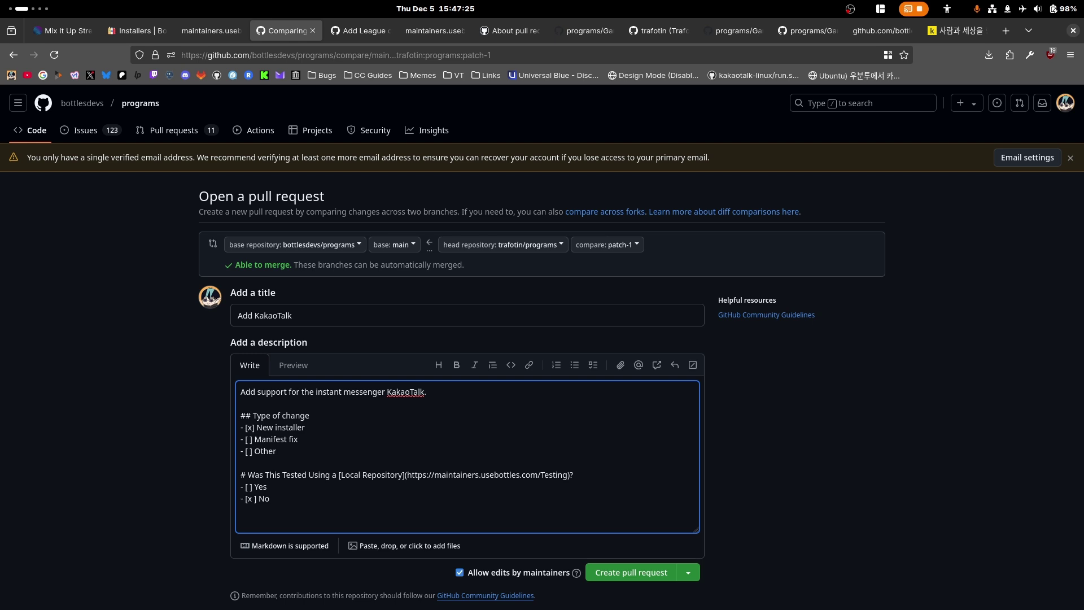
text(unnin)
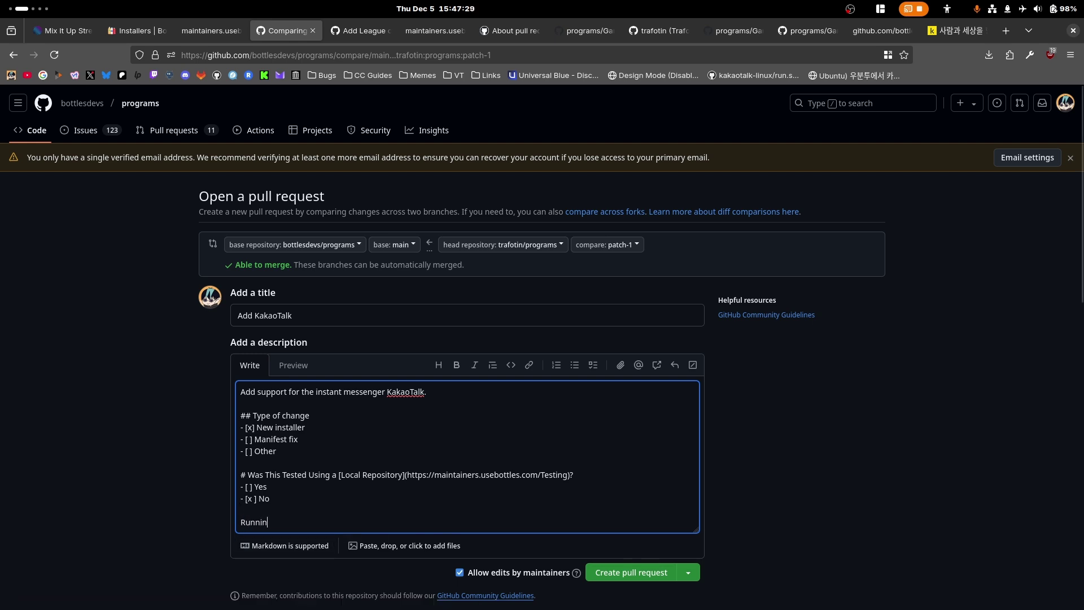
text(g the insta)
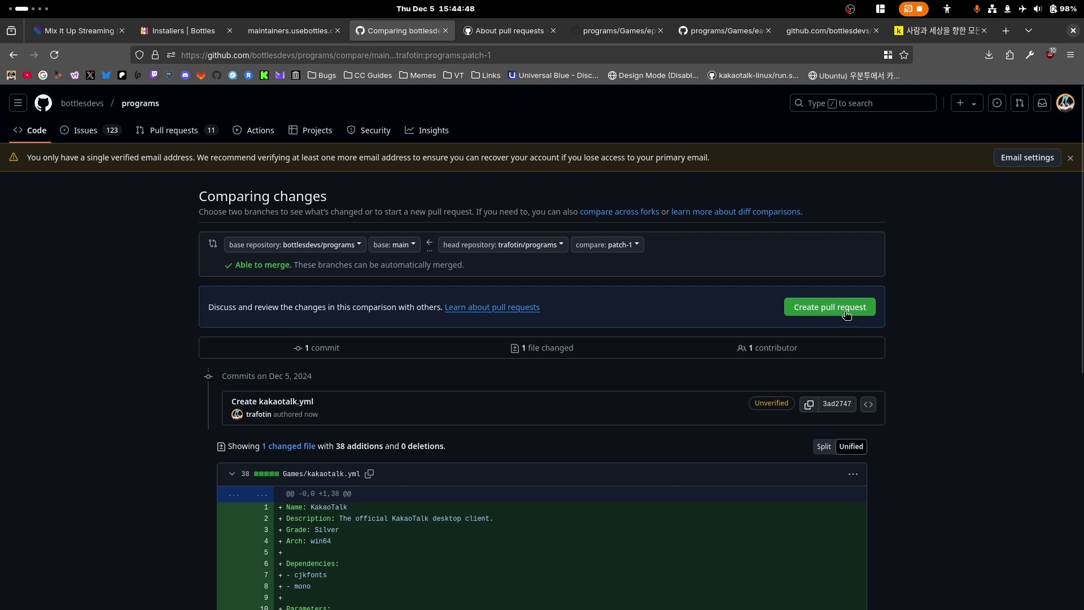
click(826, 316)
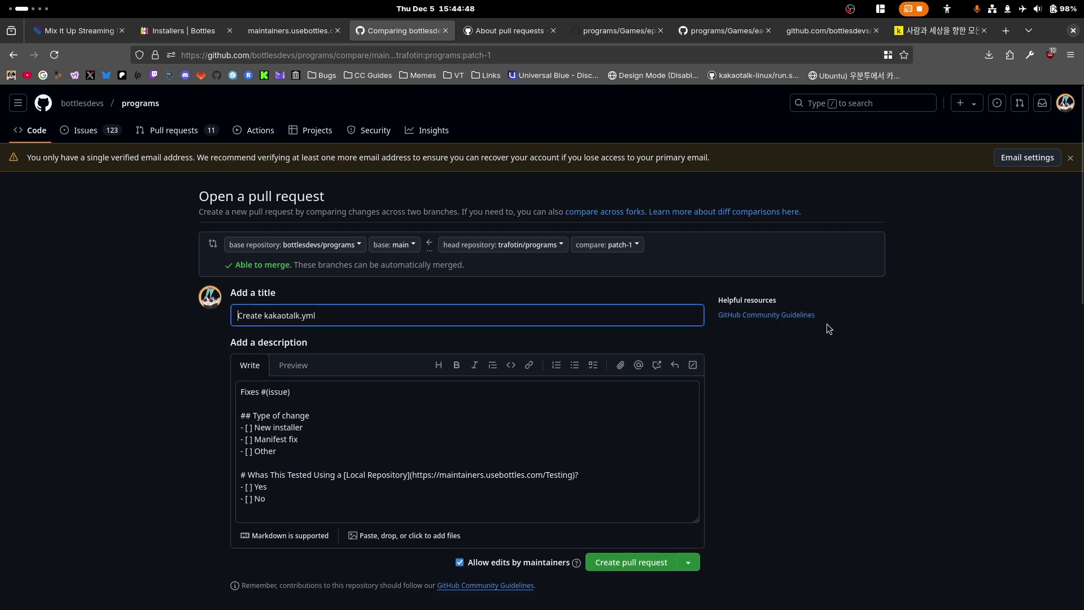
key(ctrl+a)
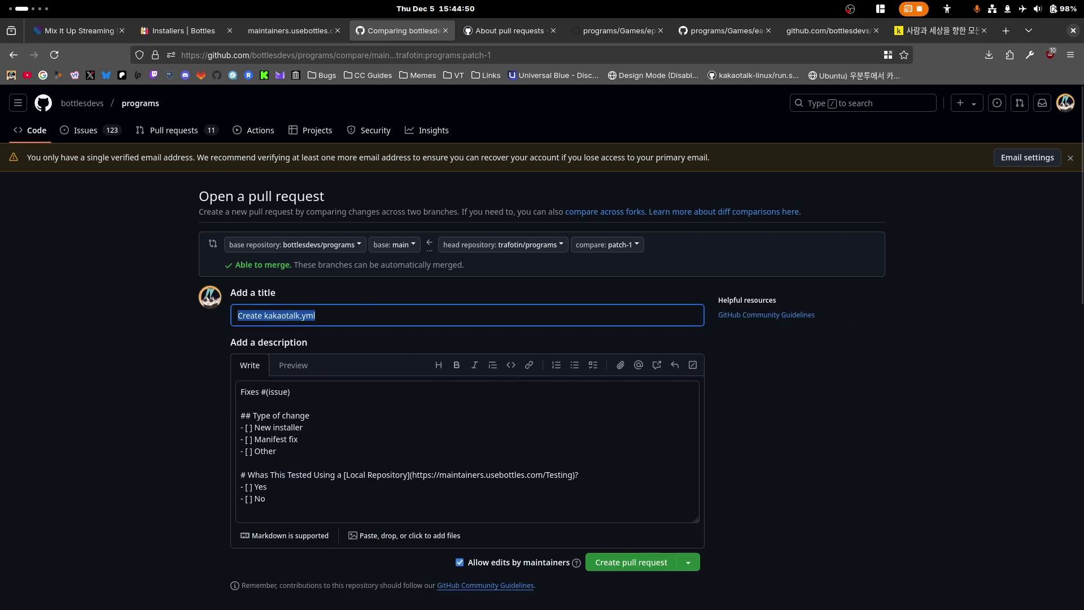
text(Add KakaoTalk support)
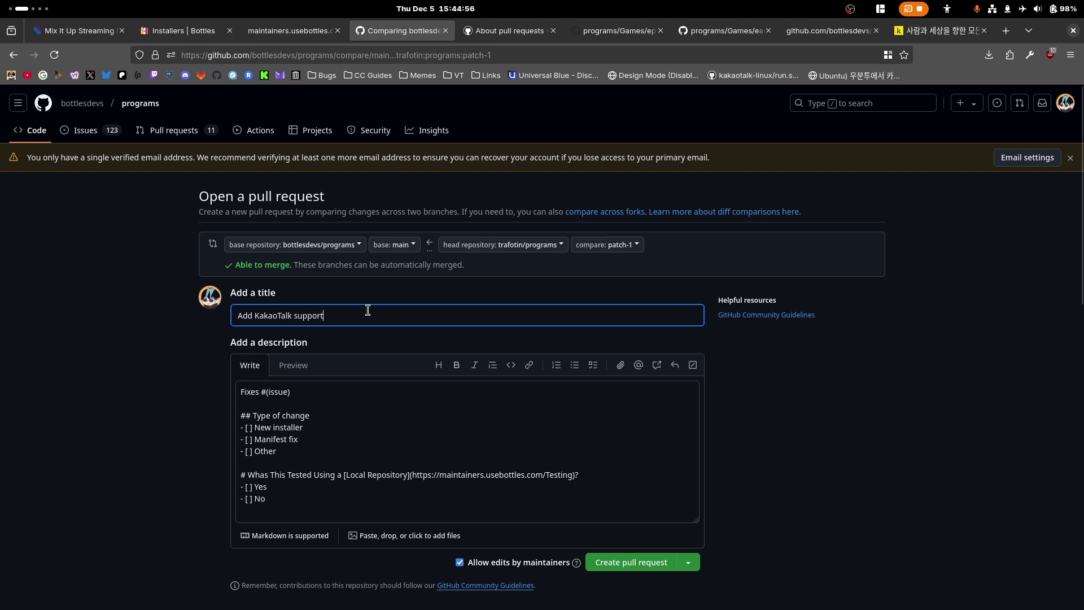
key(ctrl+shift+Left)
key(BackSpace)
key(BackSpace)
click(369, 391)
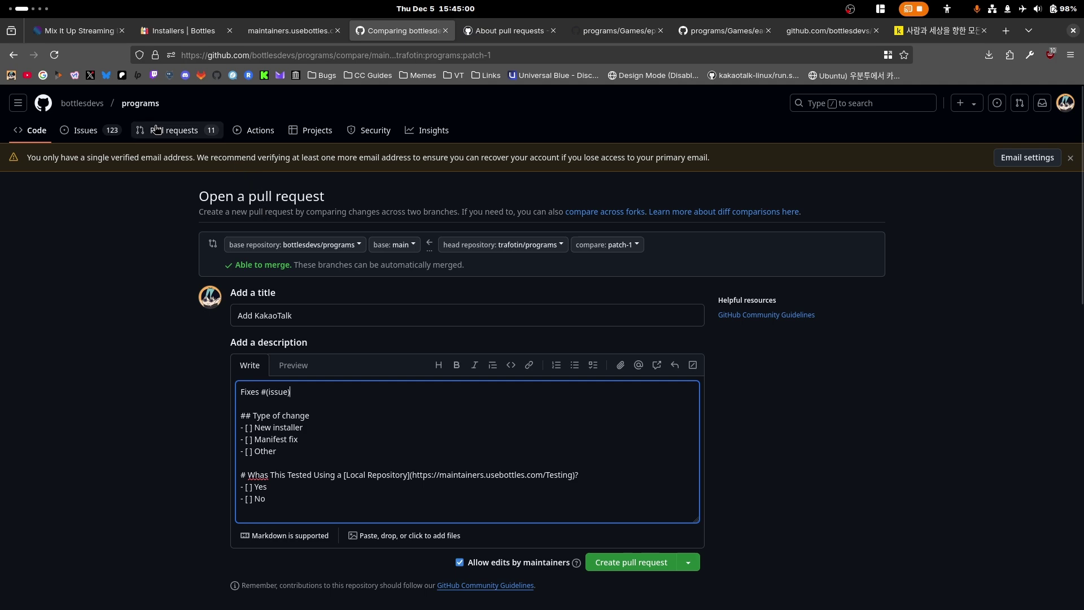
Open PR #156 'Add League of Legends installer' in a new tab, then return to the KakaoTalk form.
middle_click(173, 130)
click(432, 30)
scroll(439, 389, down, 3)
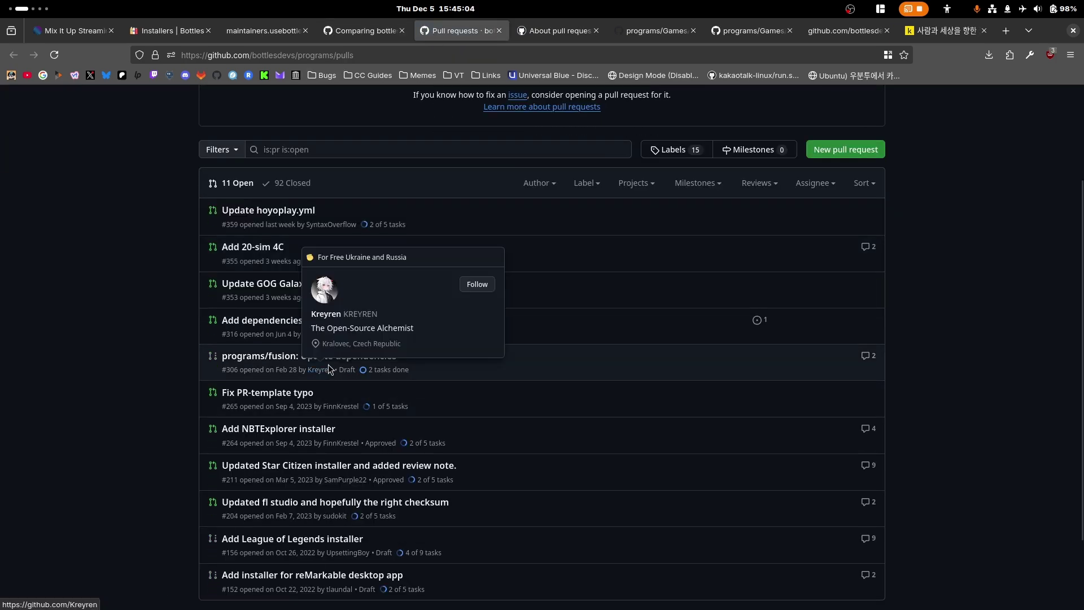
scroll(328, 364, down, 2)
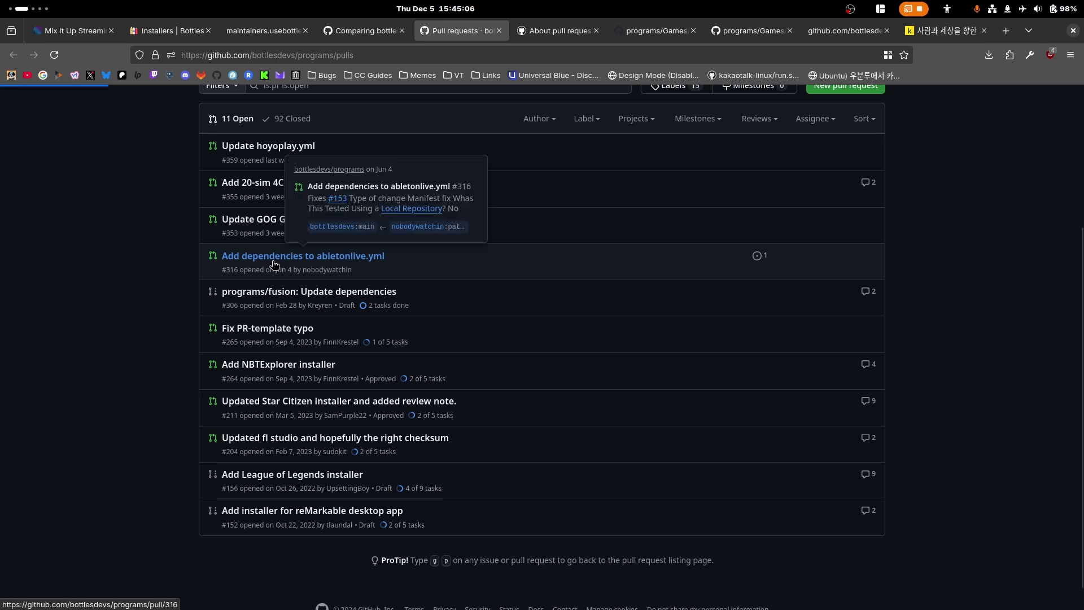
click(273, 259)
key(alt+Left)
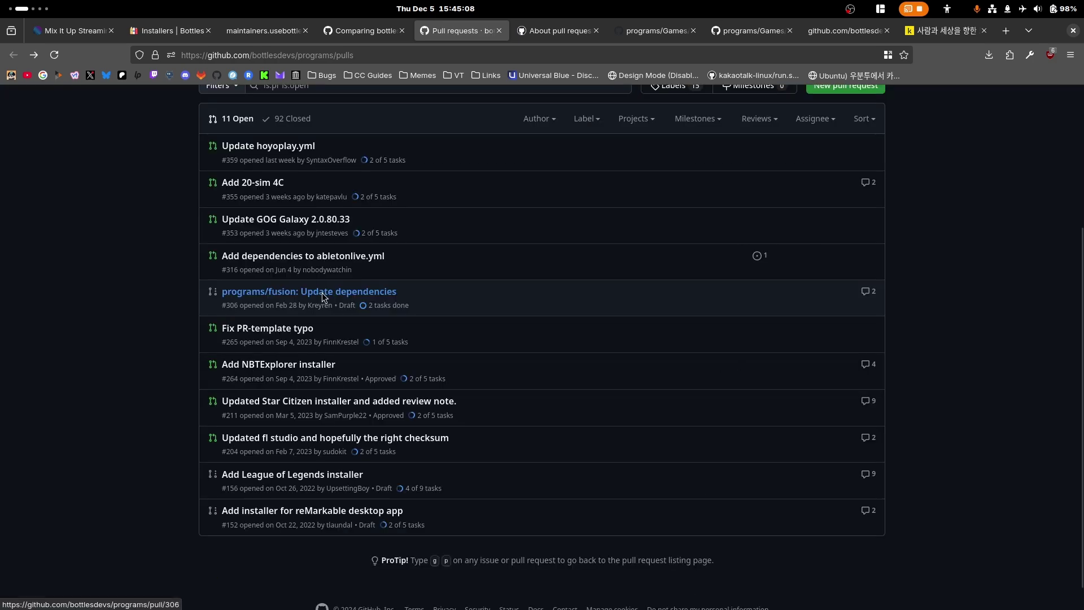
click(328, 485)
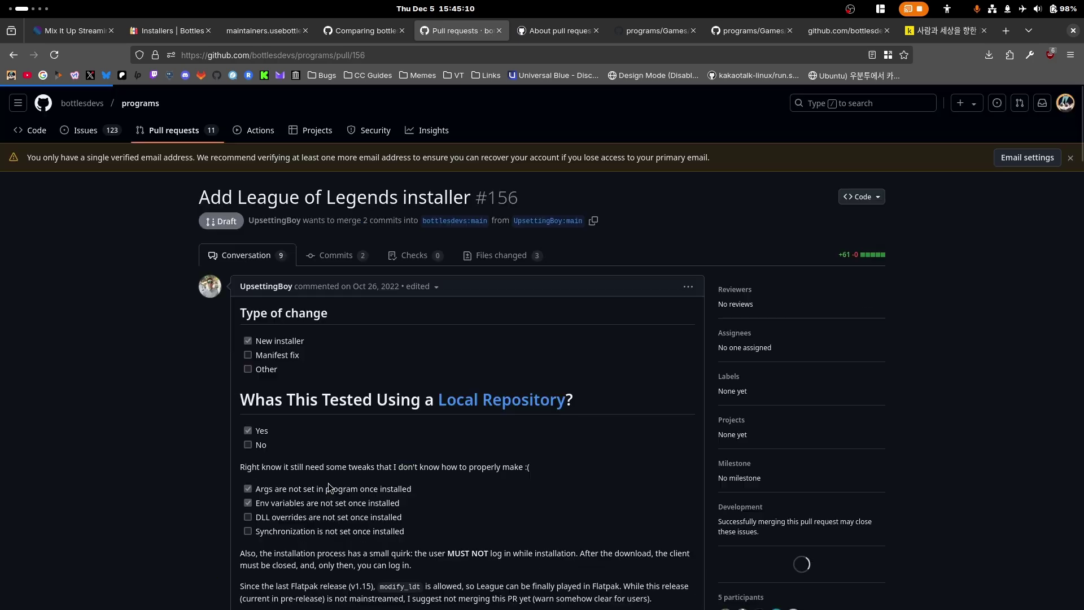
click(370, 33)
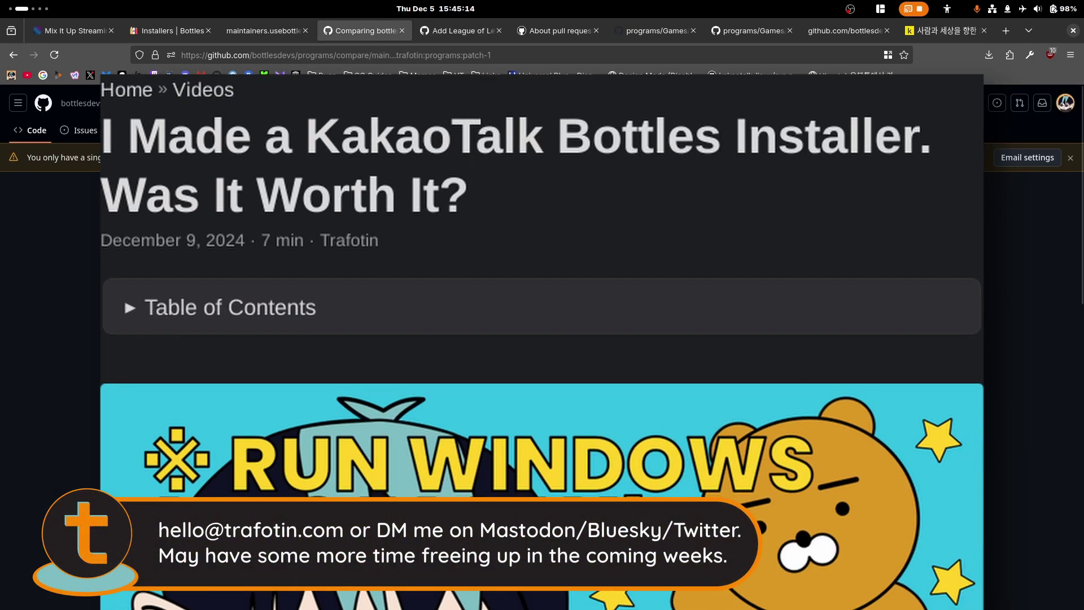
Switch to the tab showing trafotin.com's 'I Made a KakaoTalk Bottles Installer' article.
click(435, 25)
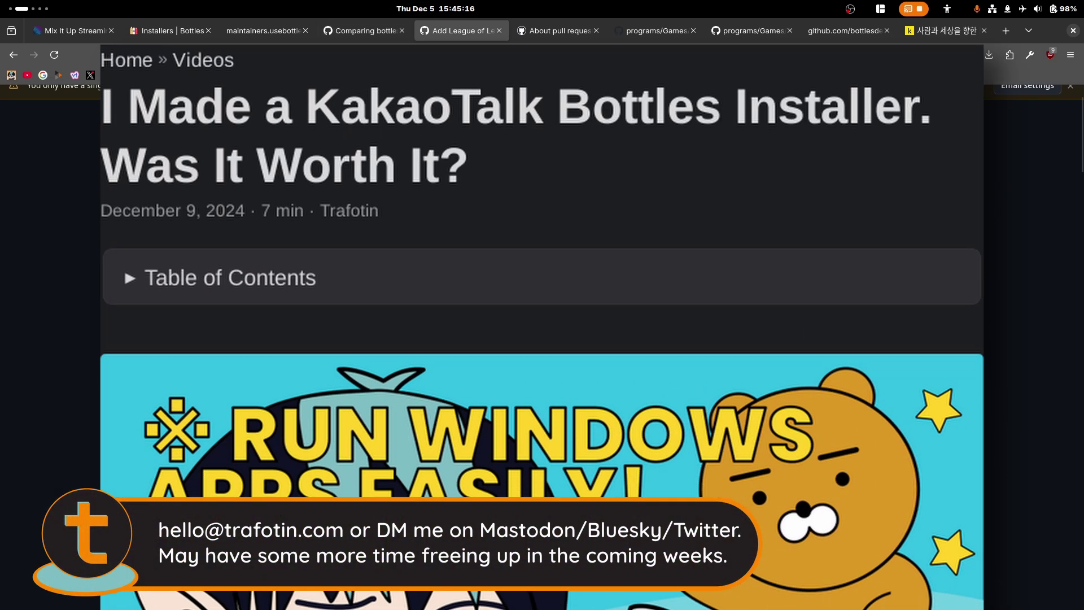